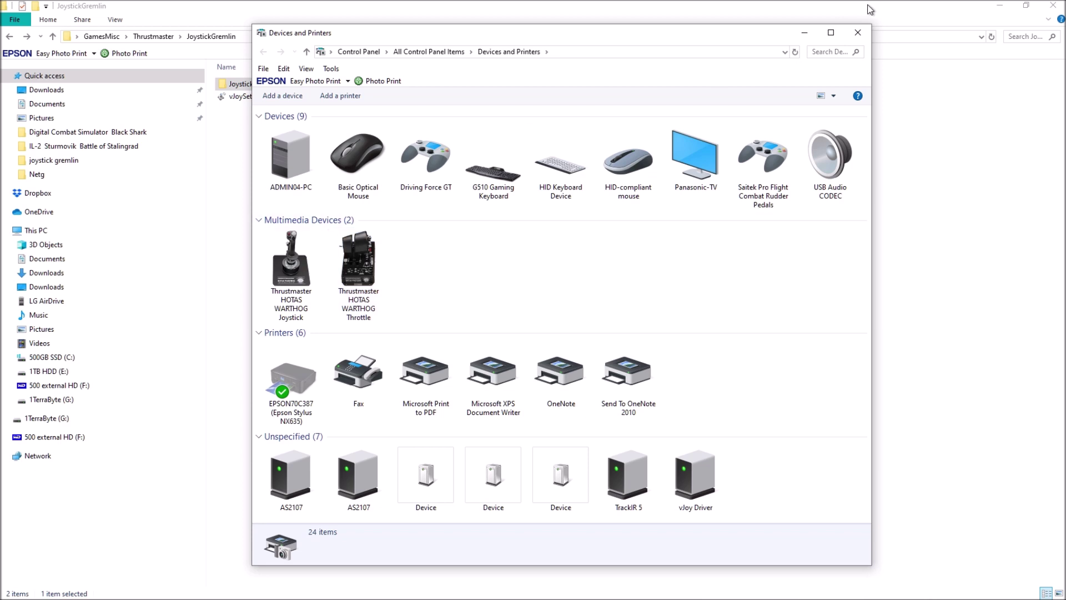
# Close the Devices and Printers window and look through the contents of the Joystick.Gremlin.R13.3 folder
pyautogui.click(858, 33)
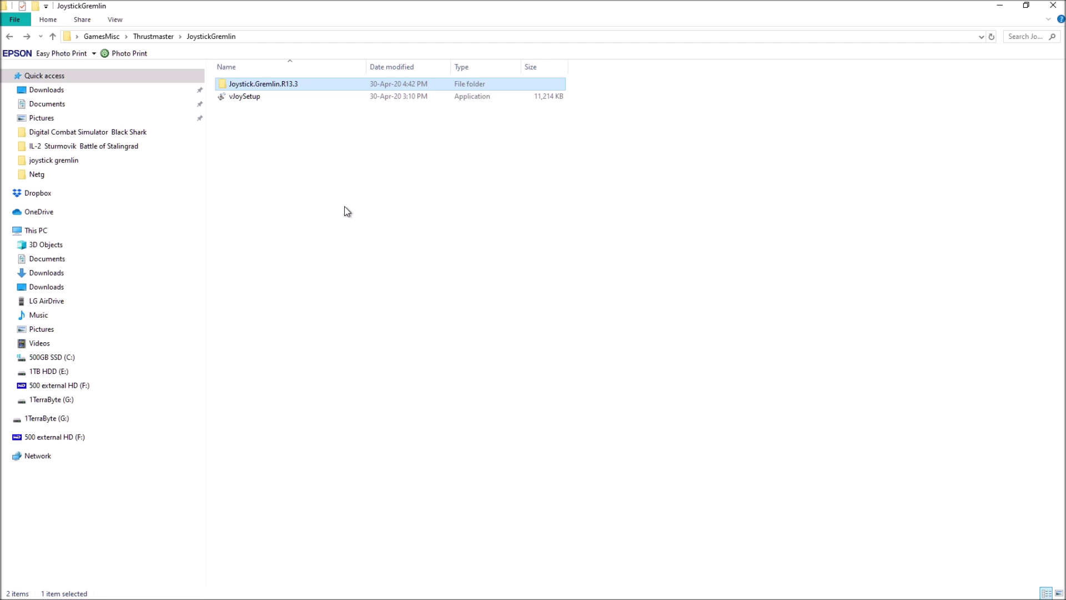
pyautogui.click(288, 99)
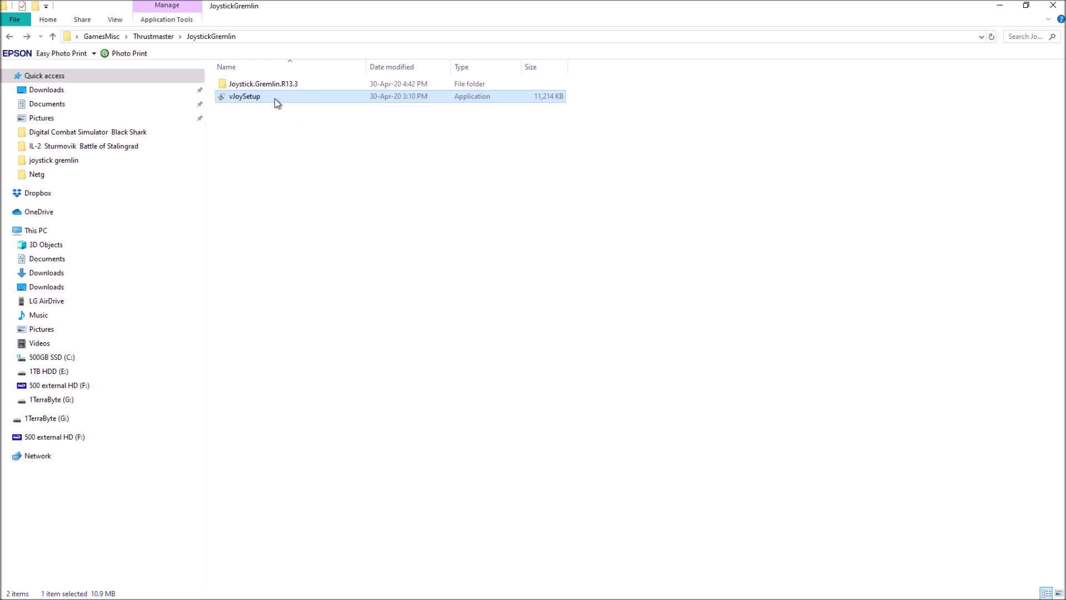
pyautogui.click(303, 83)
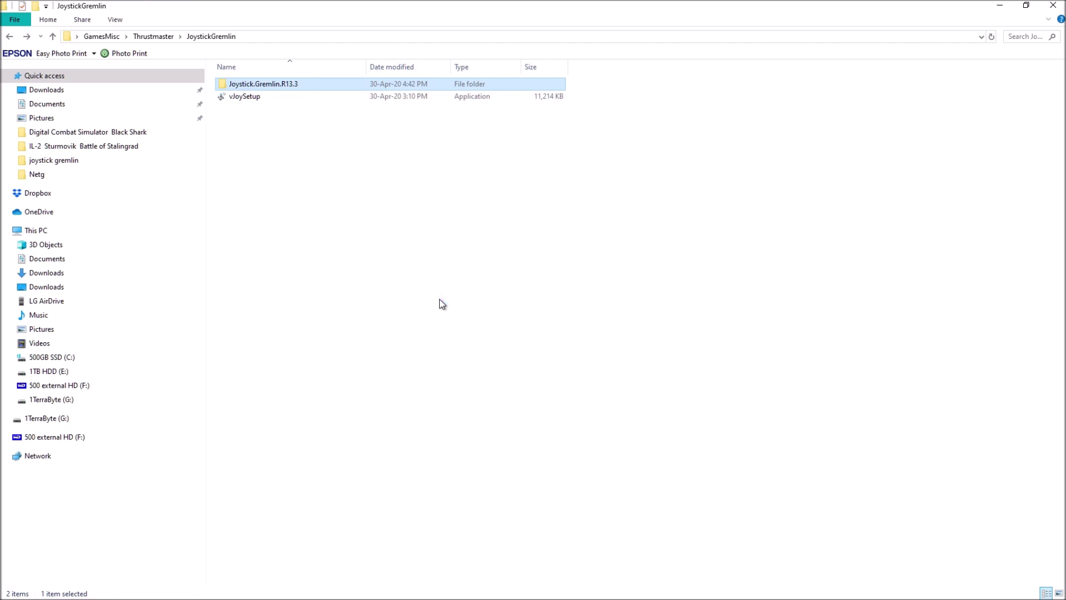
pyautogui.doubleClick(319, 85)
pyautogui.scroll(-9, 410, 383)
pyautogui.scroll(-9, 409, 383)
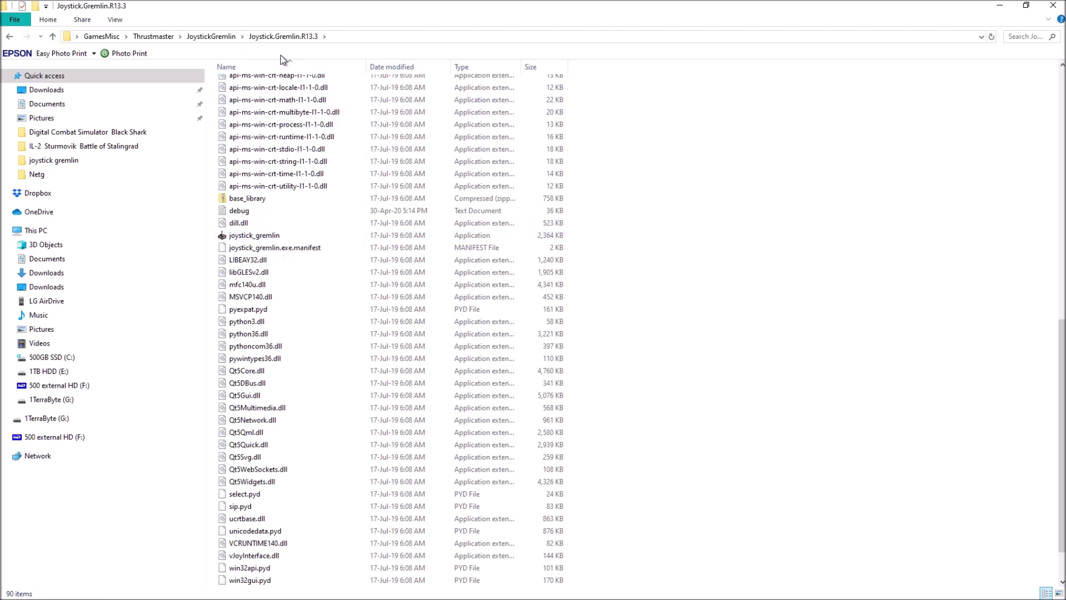
pyautogui.click(9, 37)
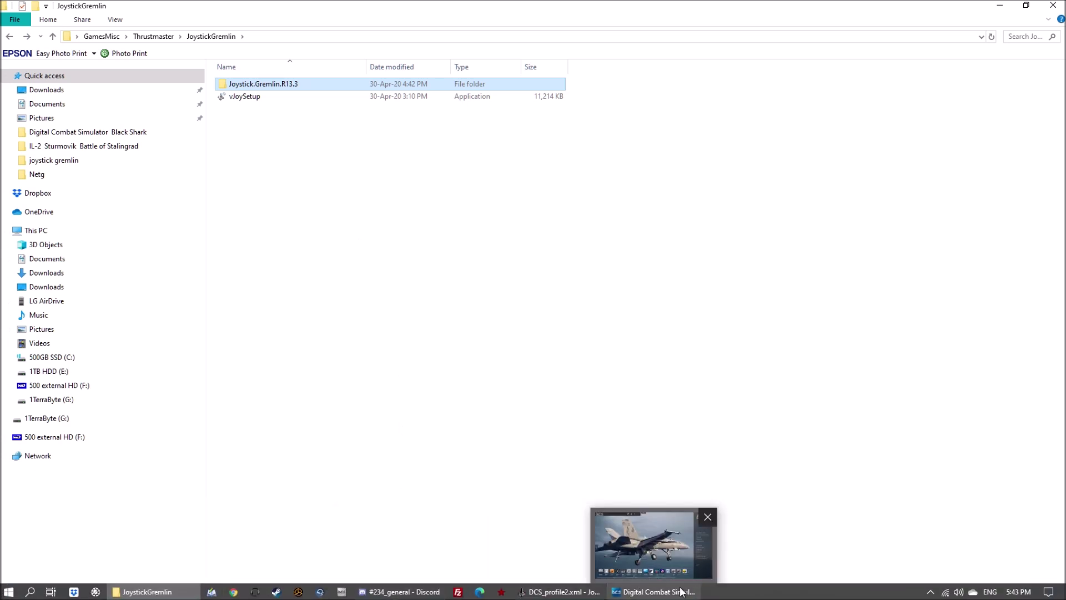
# Switch to Joystick Gremlin and replace the throttle's X Axis action with a new Remap to vJoy Device 1, X Axis
pyautogui.click(553, 596)
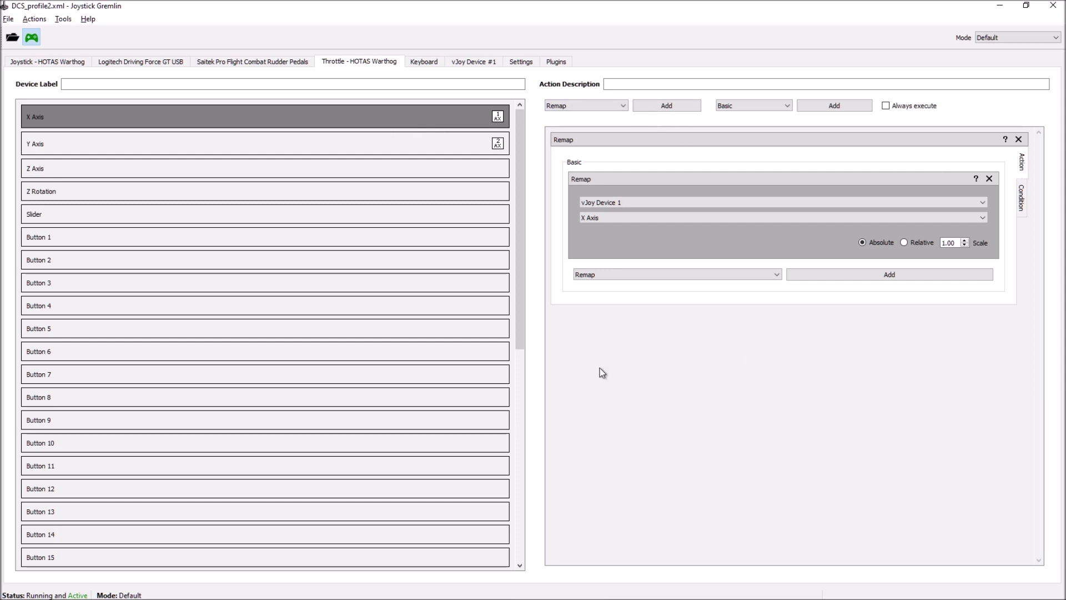
pyautogui.click(1019, 139)
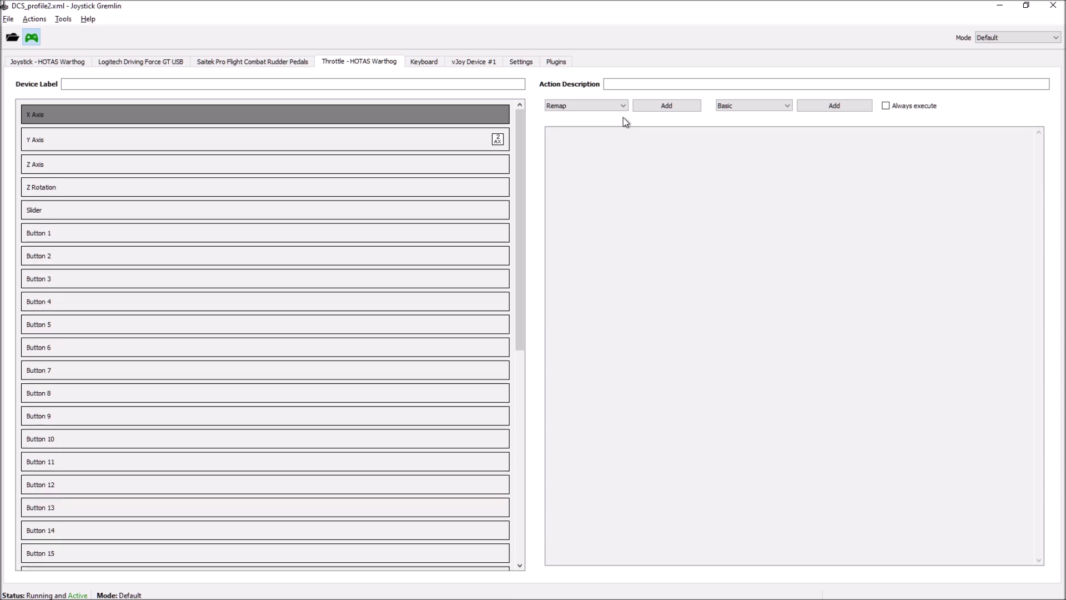
pyautogui.click(666, 106)
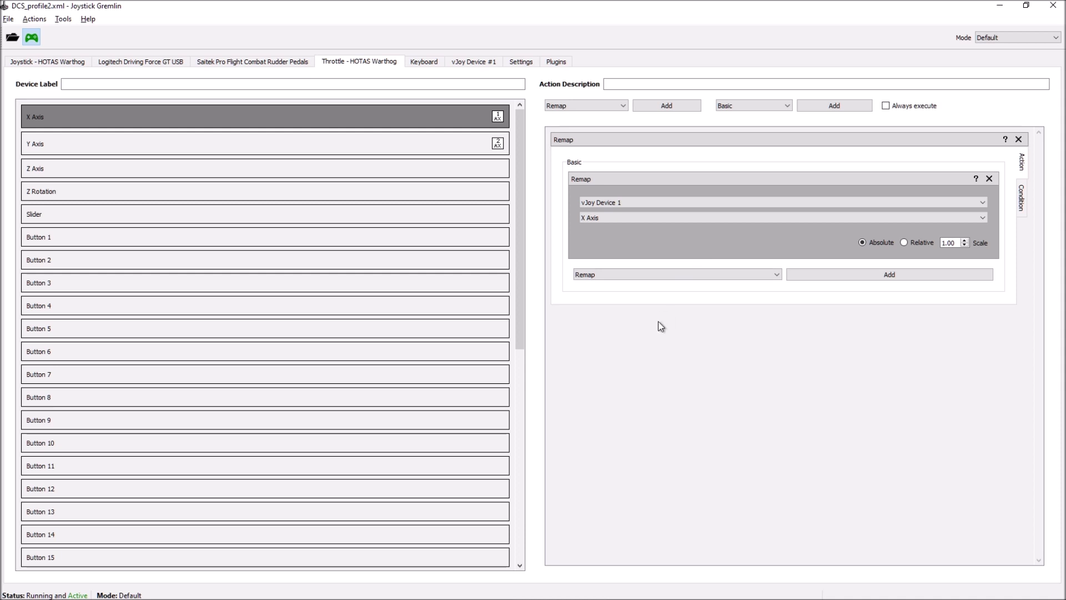
# Choose Map to Mouse as the additional action type for the throttle's X Axis and Y Axis, without adding it
pyautogui.click(777, 275)
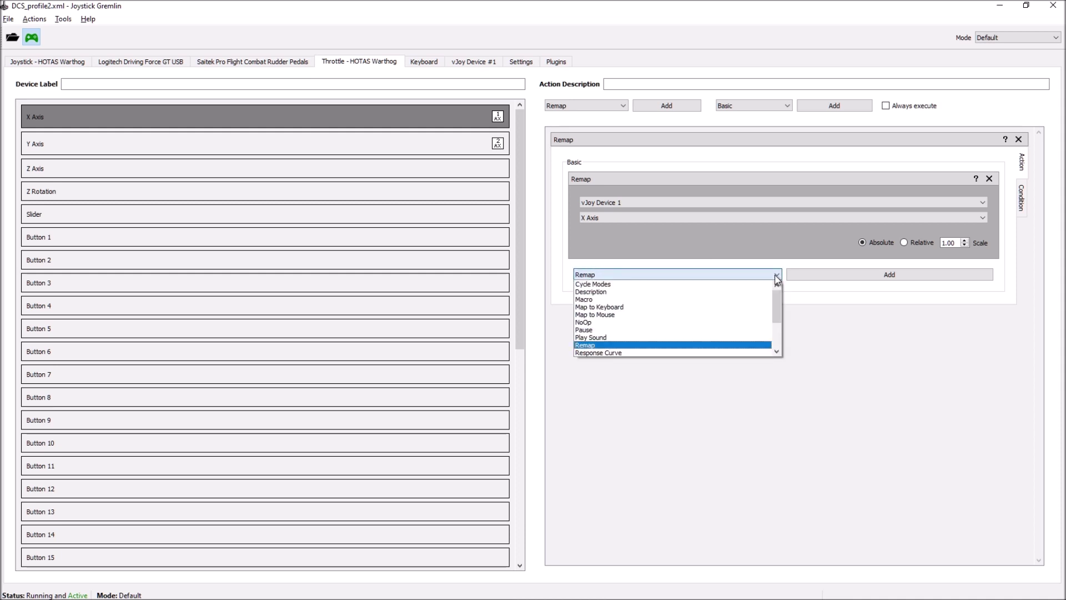
pyautogui.click(613, 316)
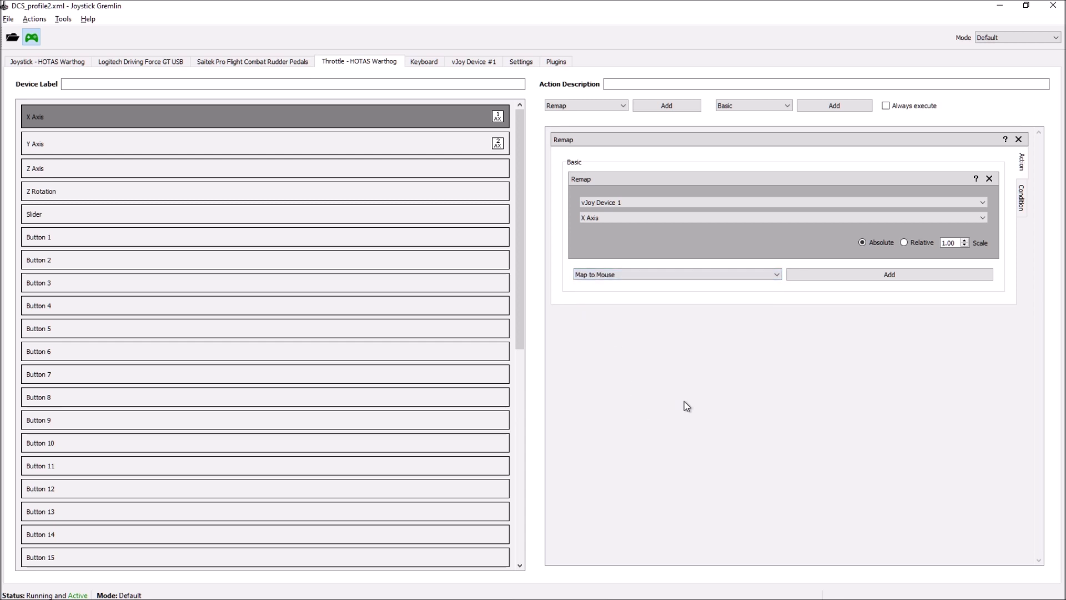
pyautogui.click(288, 146)
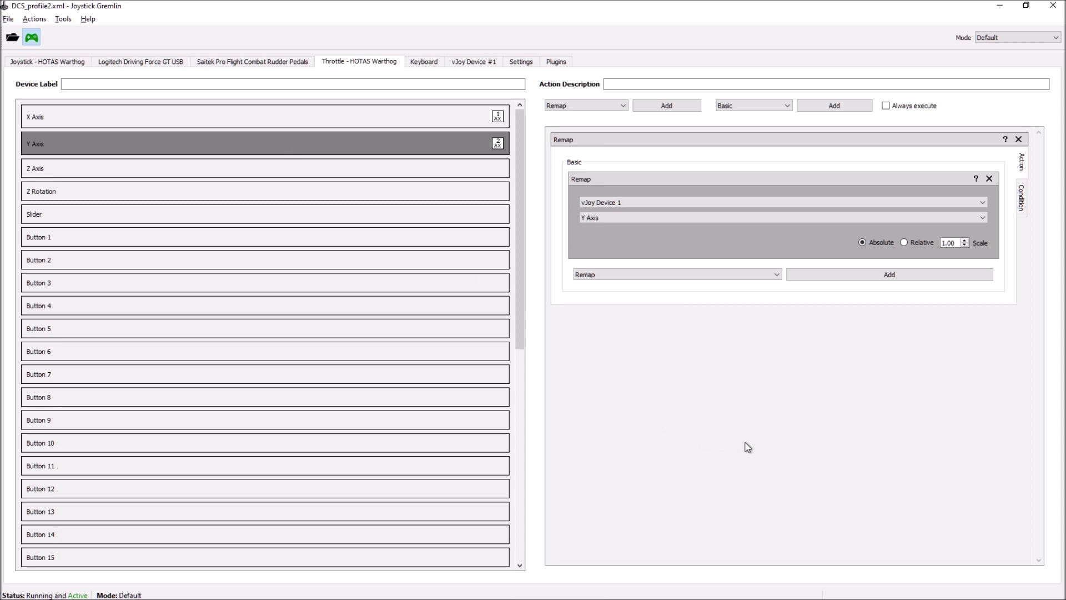
pyautogui.click(774, 275)
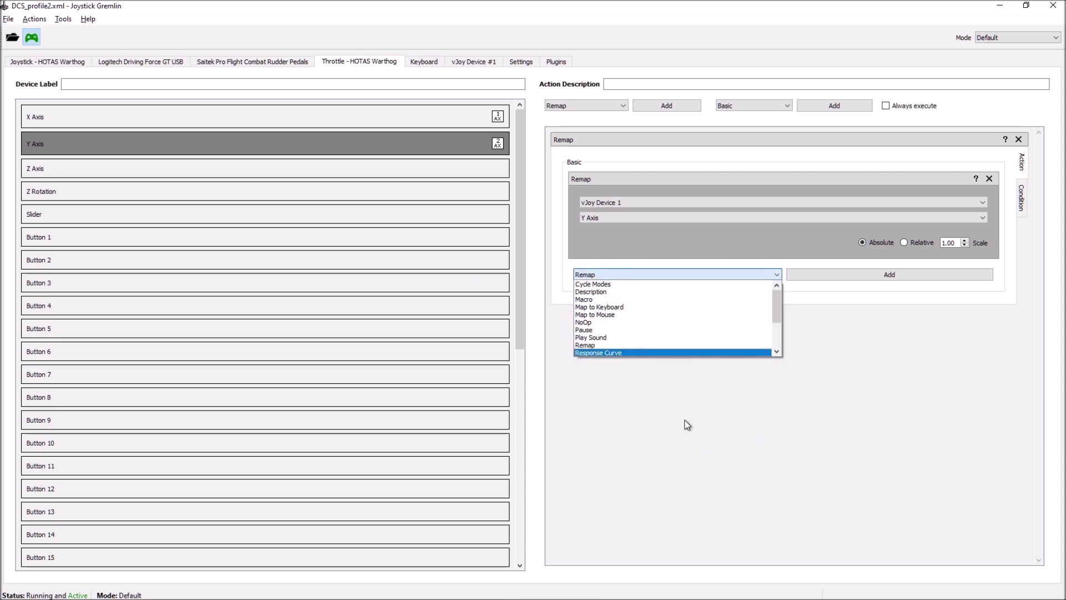
pyautogui.click(610, 314)
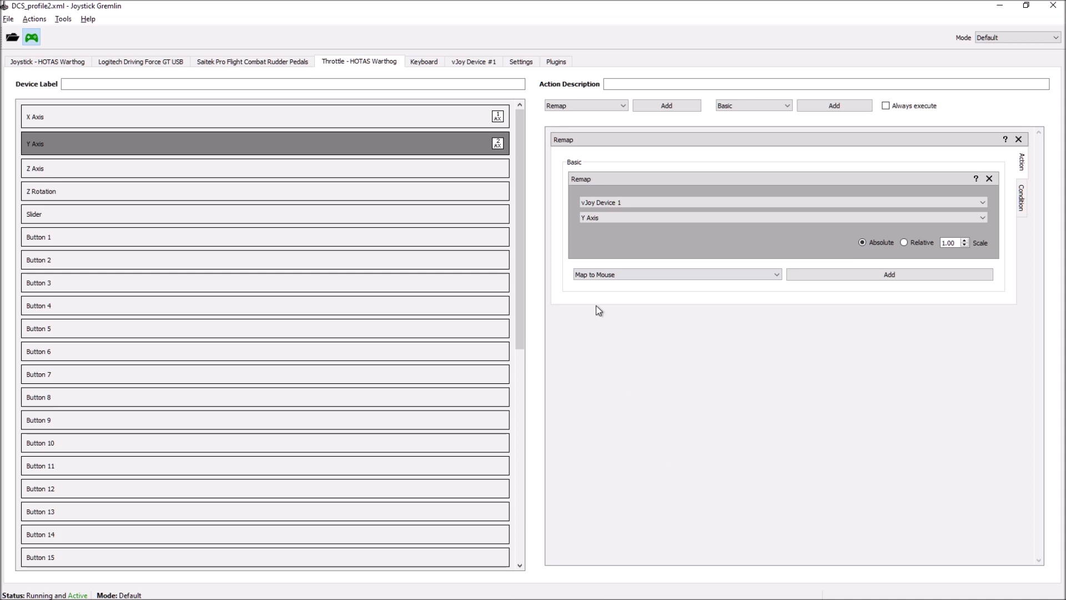
# Check the current axes of the Throttle - HOTAS Warthog in the Input Viewer and close the viewer
pyautogui.click(63, 18)
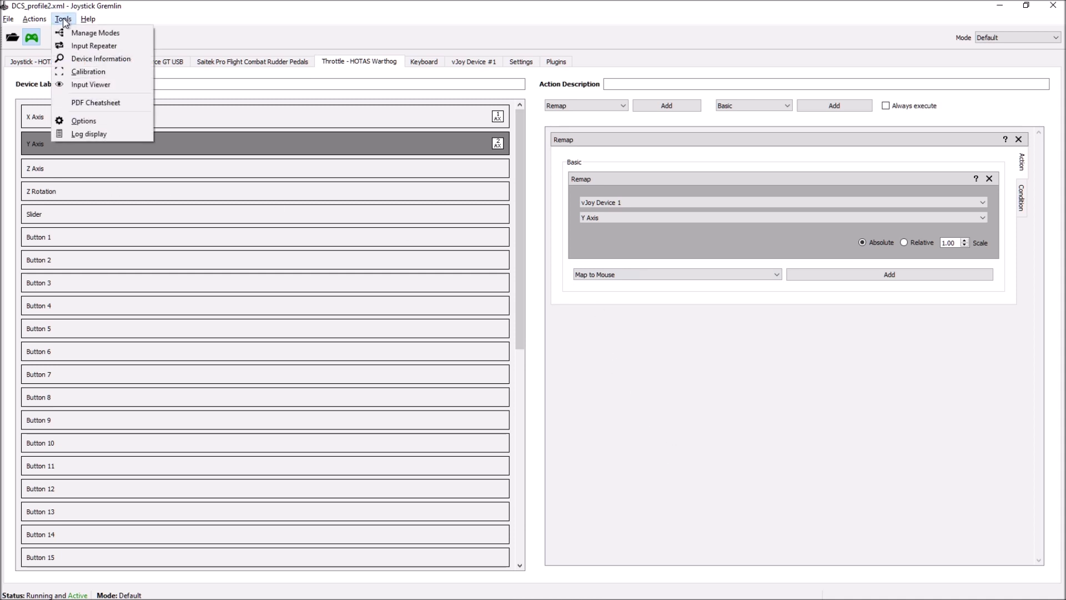
pyautogui.click(100, 85)
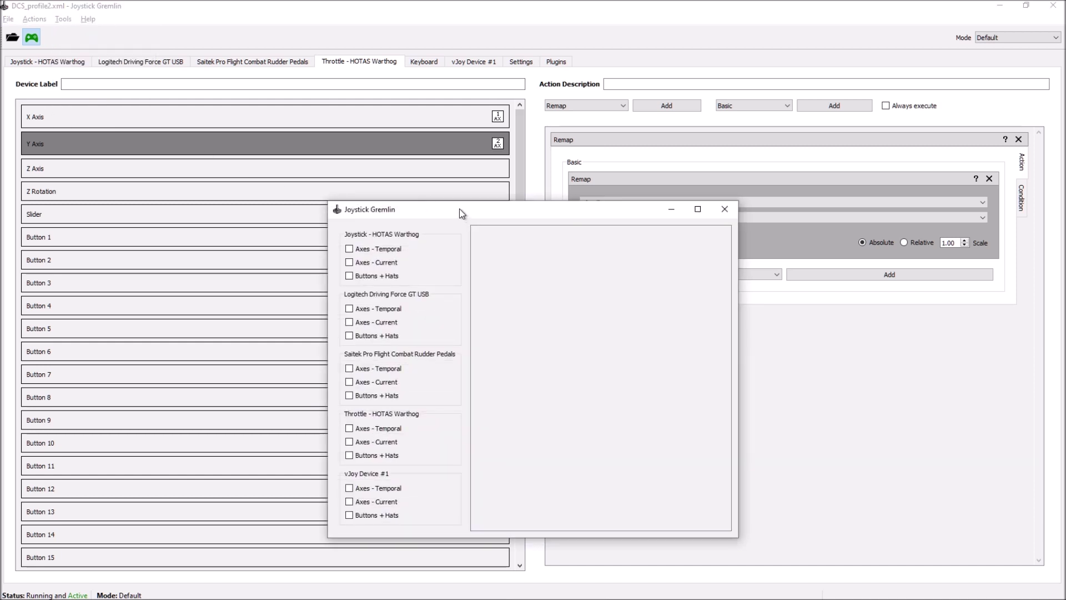
pyautogui.moveTo(452, 138); pyautogui.dragTo(458, 116)
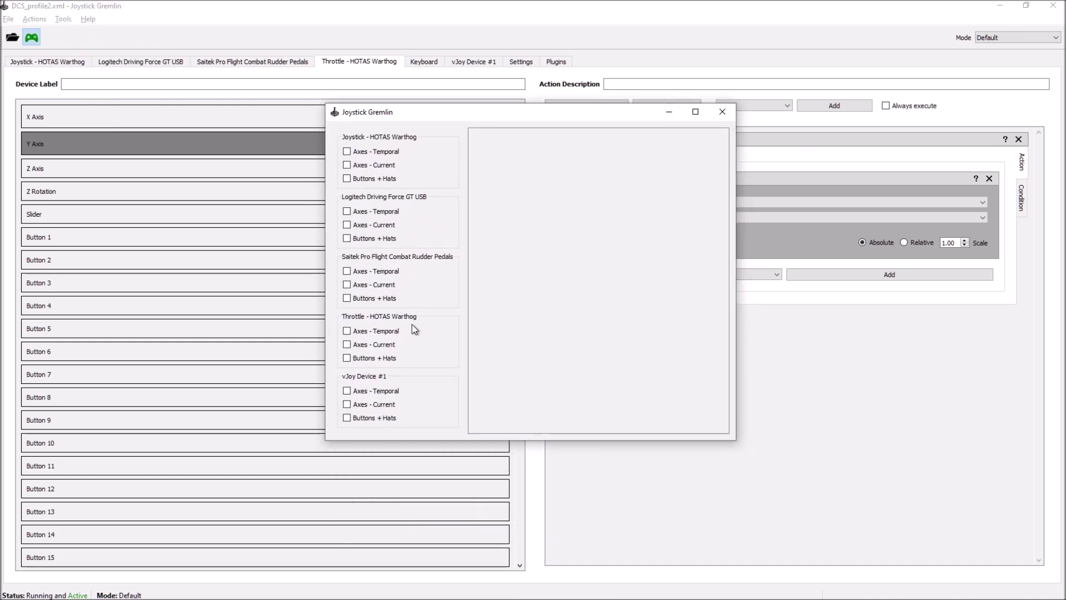
pyautogui.click(347, 345)
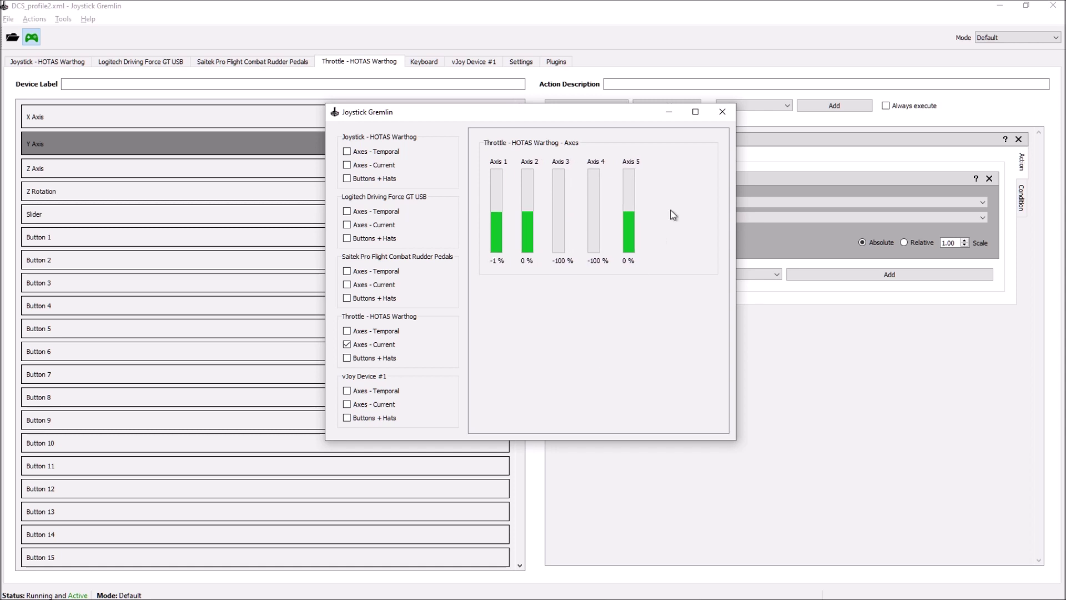
pyautogui.click(723, 111)
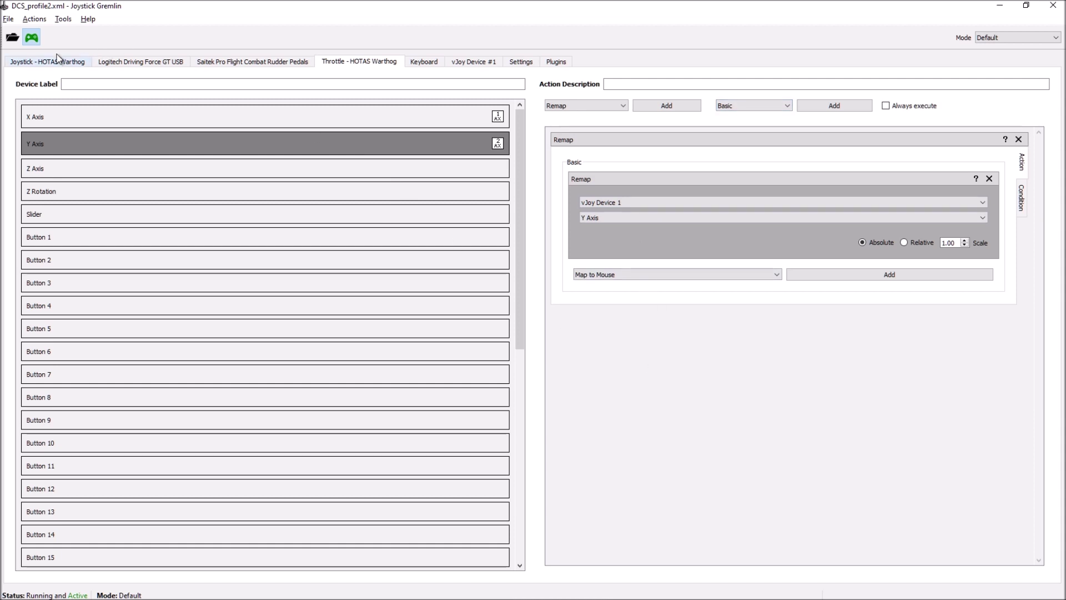
# Deactivate and reactivate the DCS_profile2.xml profile, and switch to Digital Combat Simulator
pyautogui.click(31, 38)
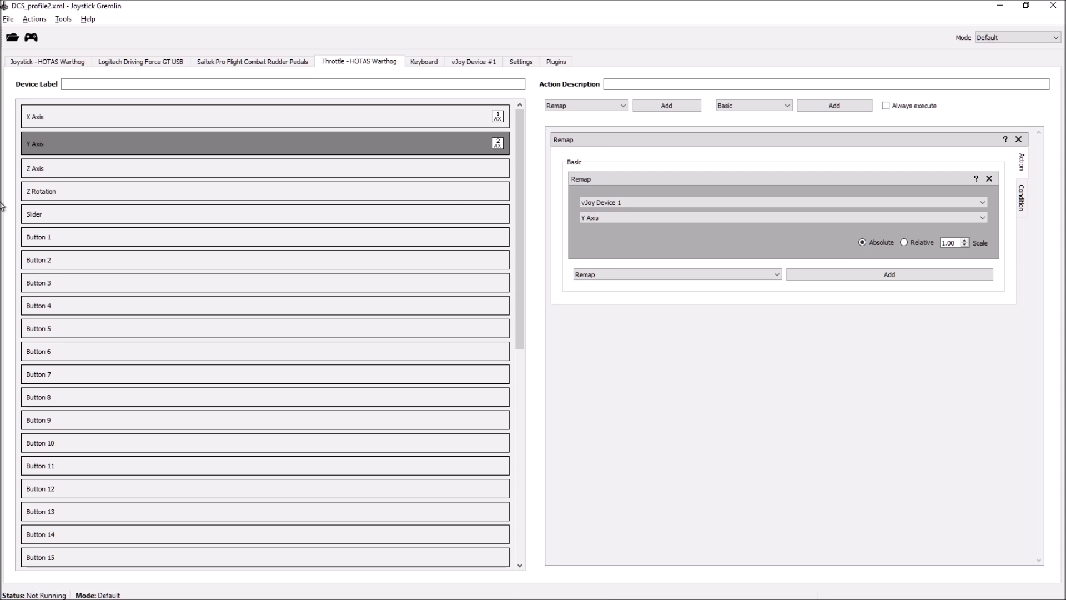
pyautogui.click(31, 36)
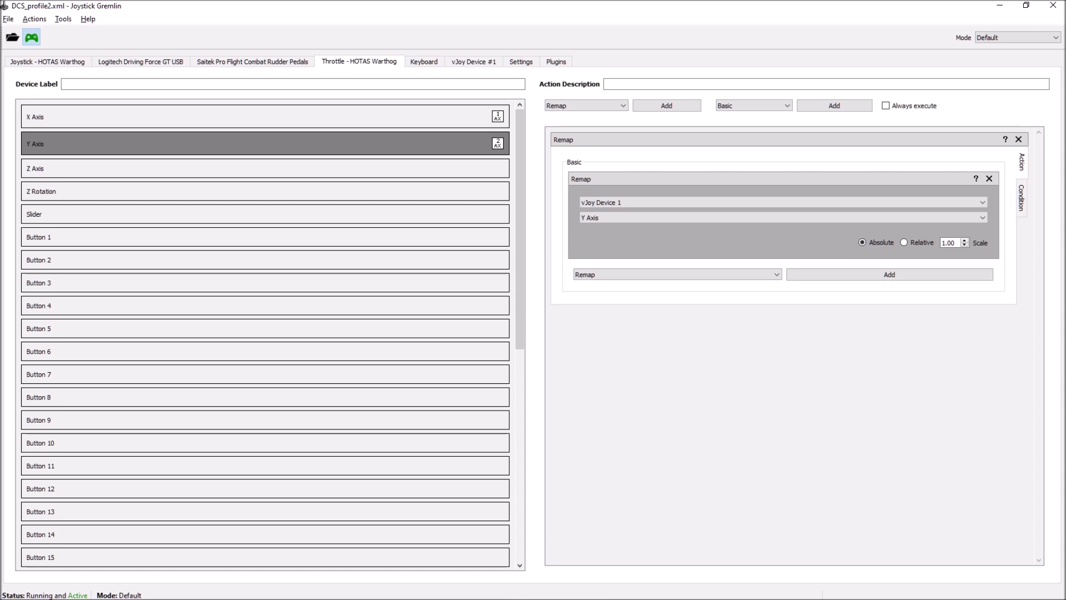
pyautogui.moveTo(555, 597)
pyautogui.click(653, 592)
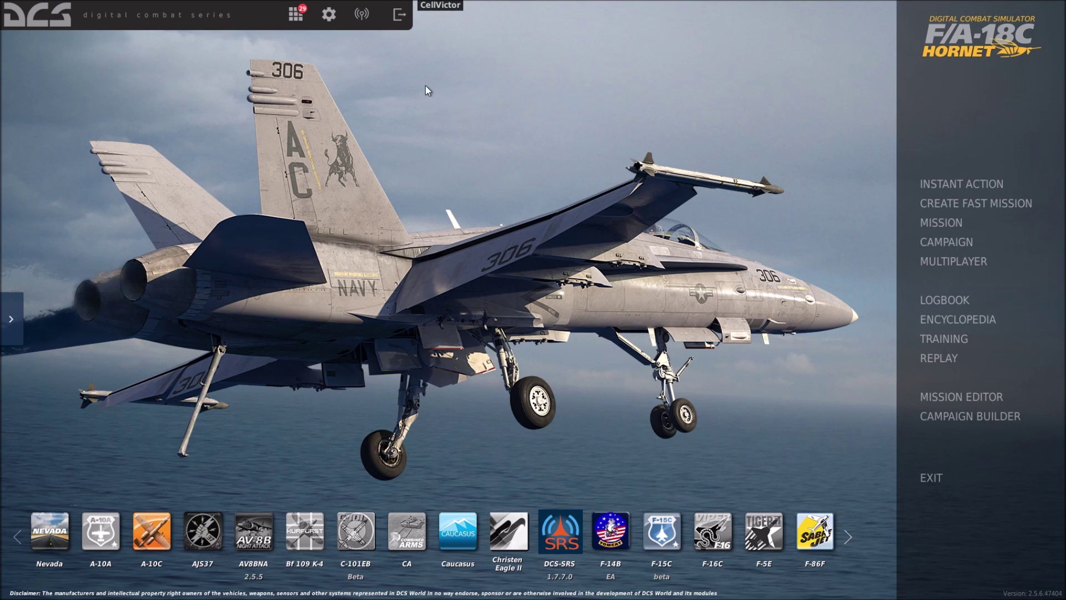
# Examine the special settings for the F/A-18C in the simulator's options
pyautogui.click(328, 15)
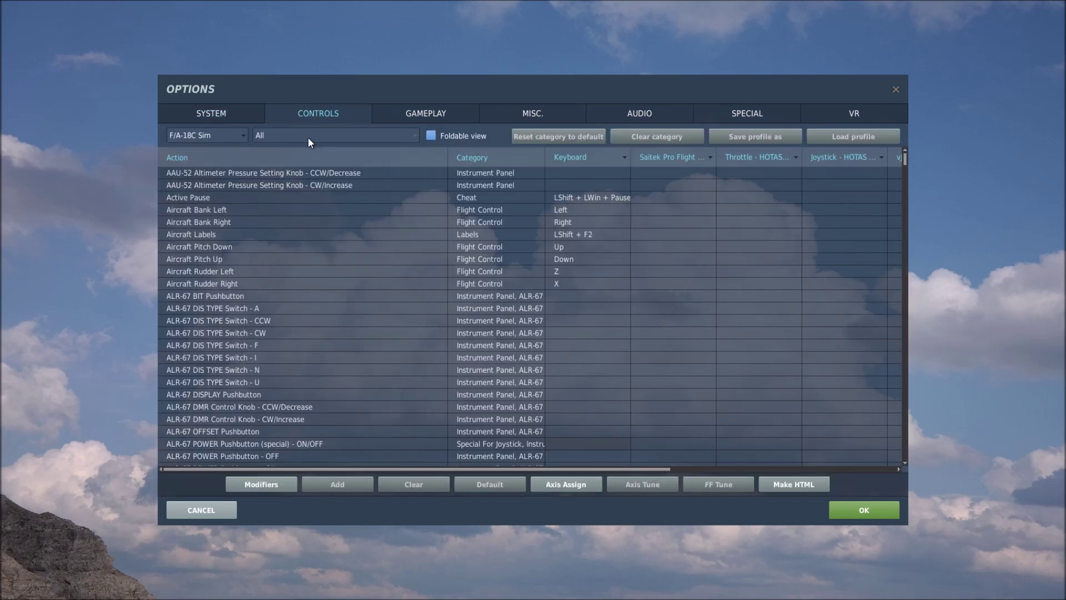
pyautogui.click(221, 110)
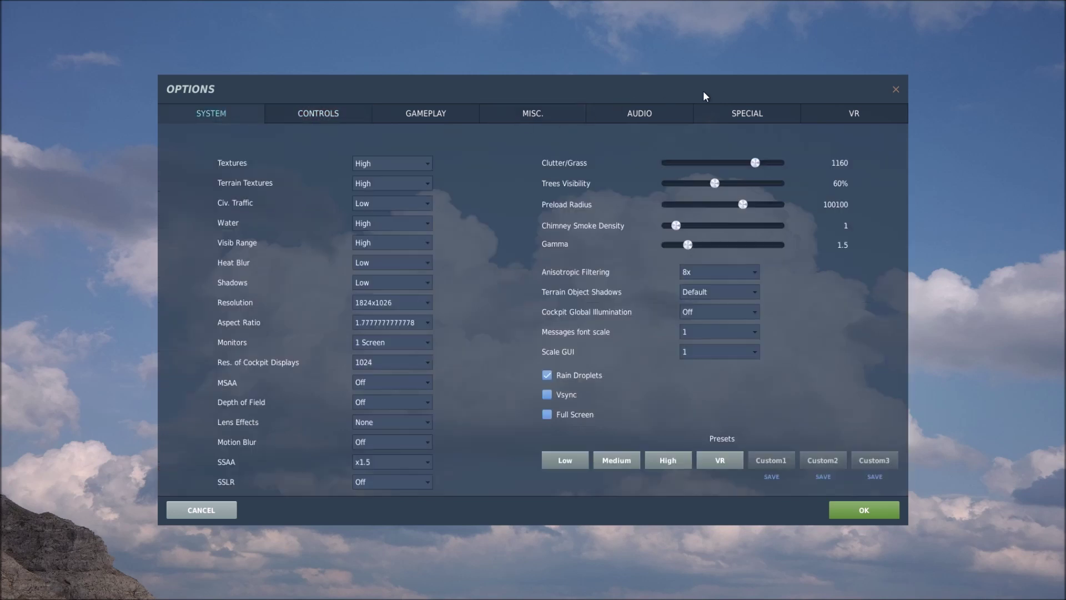
pyautogui.click(745, 114)
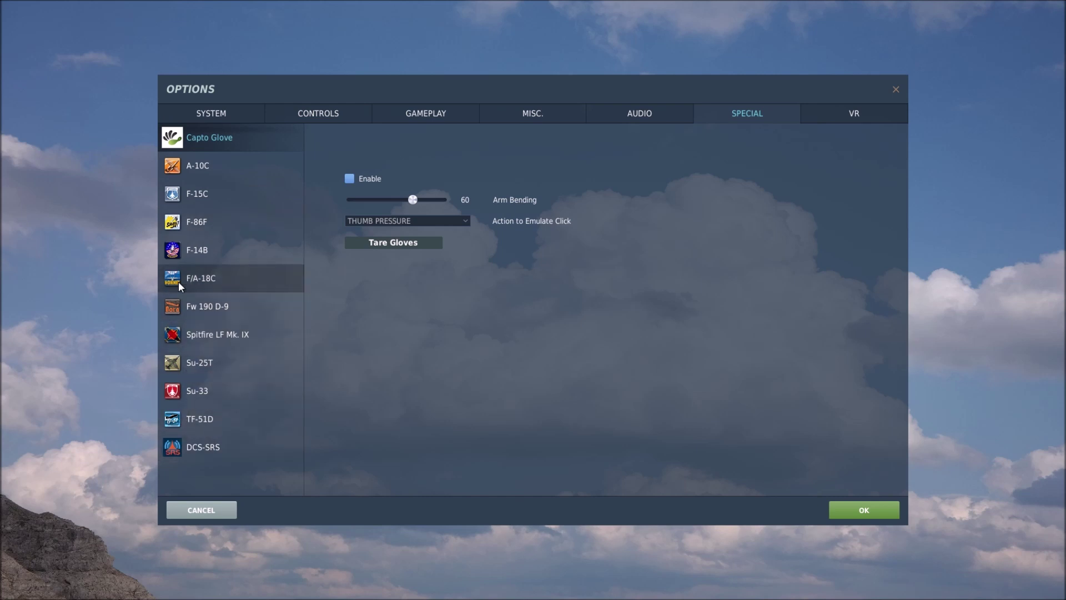
pyautogui.click(211, 277)
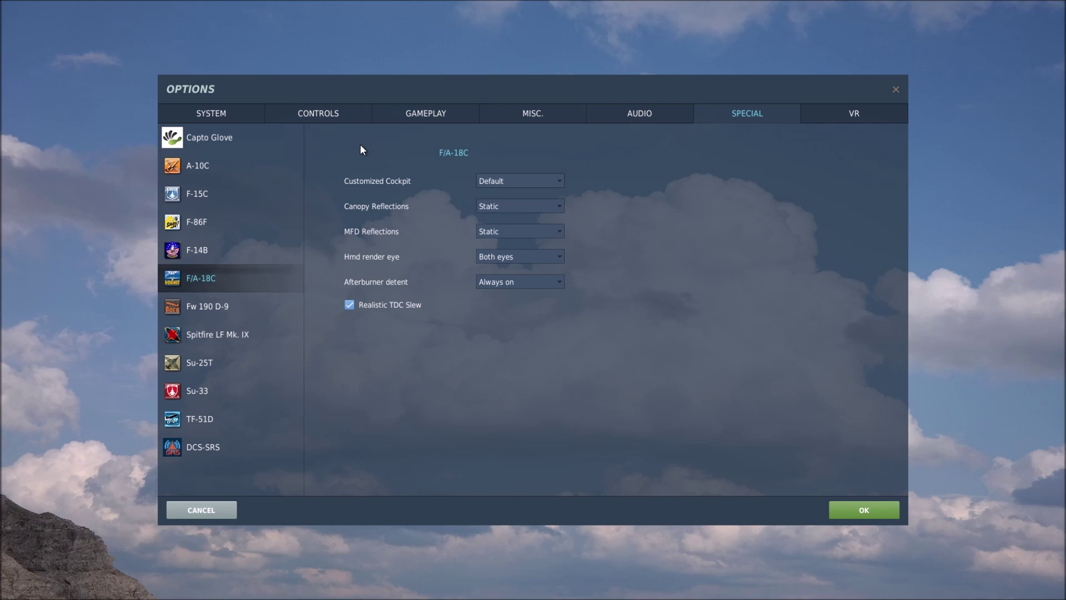
# Show the F/A-18C Sim control bindings and narrow the Action column to bring the vJoy Device column into view
pyautogui.click(319, 113)
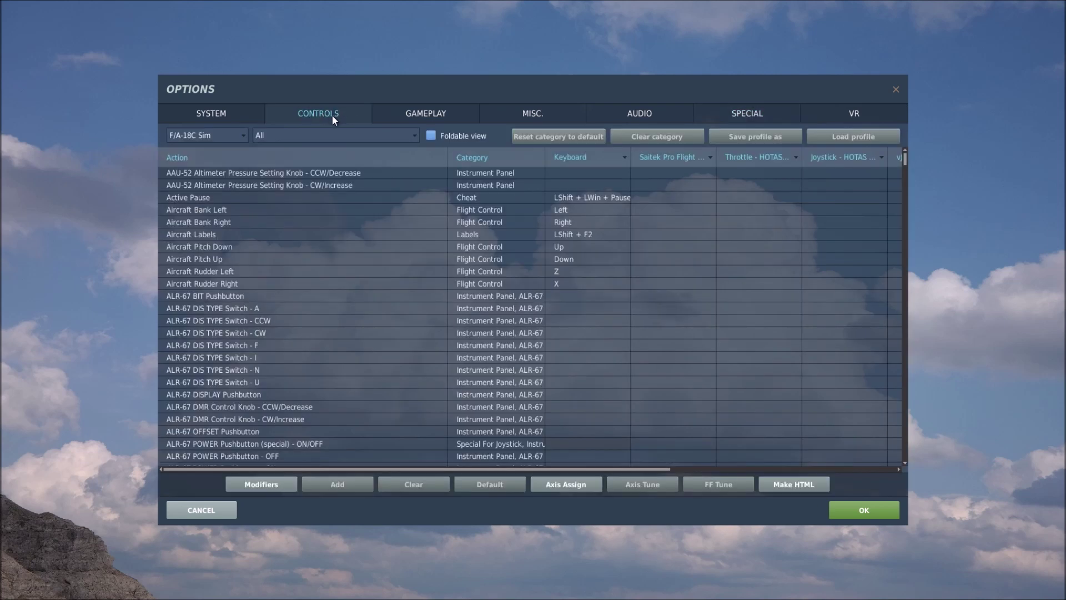
pyautogui.moveTo(452, 160); pyautogui.dragTo(378, 162)
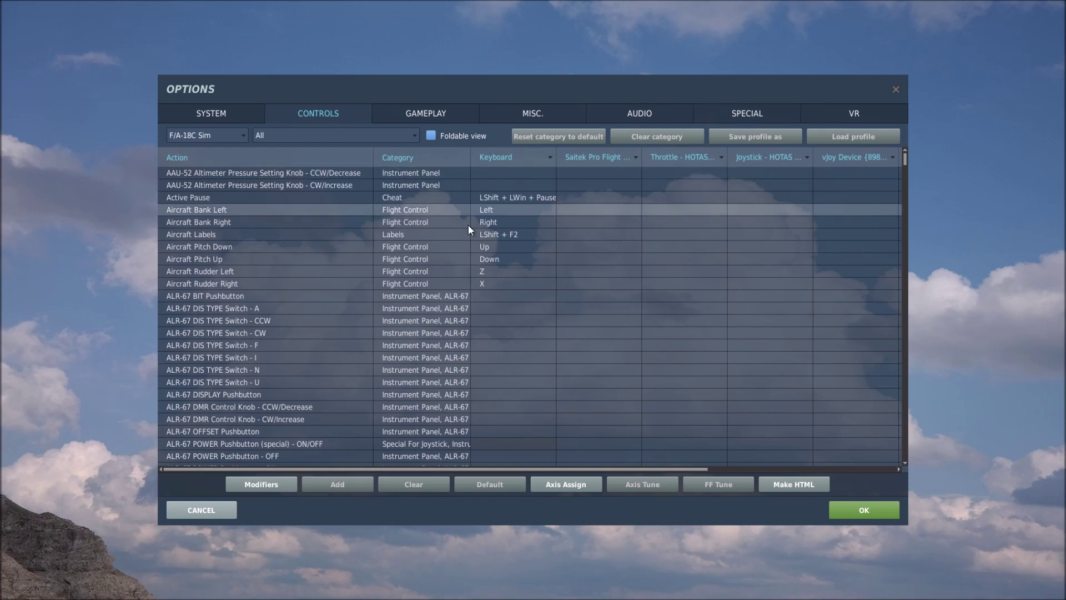
pyautogui.moveTo(480, 470); pyautogui.dragTo(640, 461)
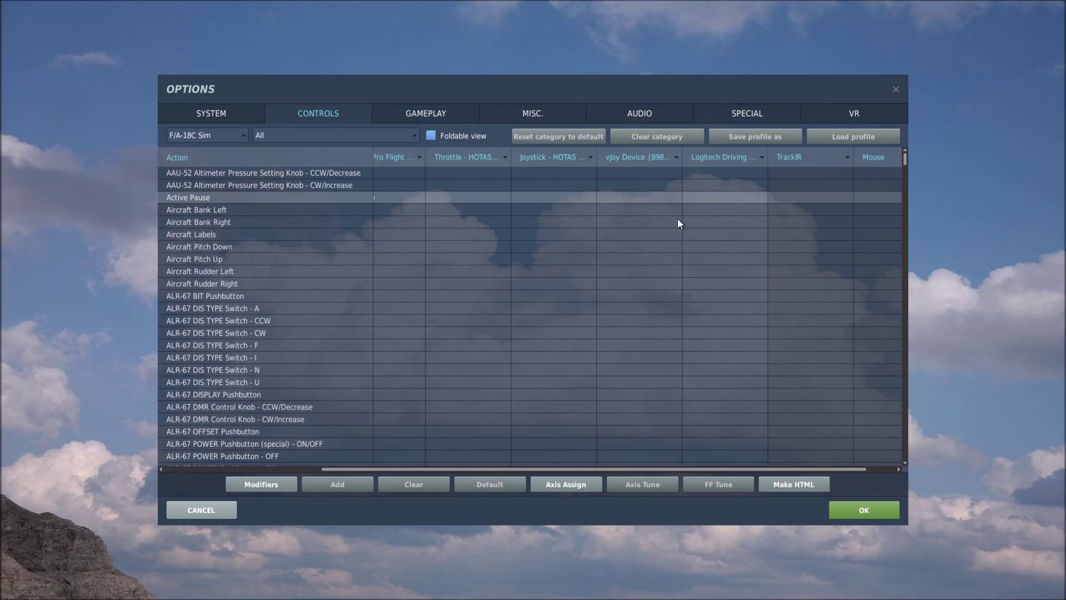
pyautogui.moveTo(611, 467); pyautogui.dragTo(574, 467)
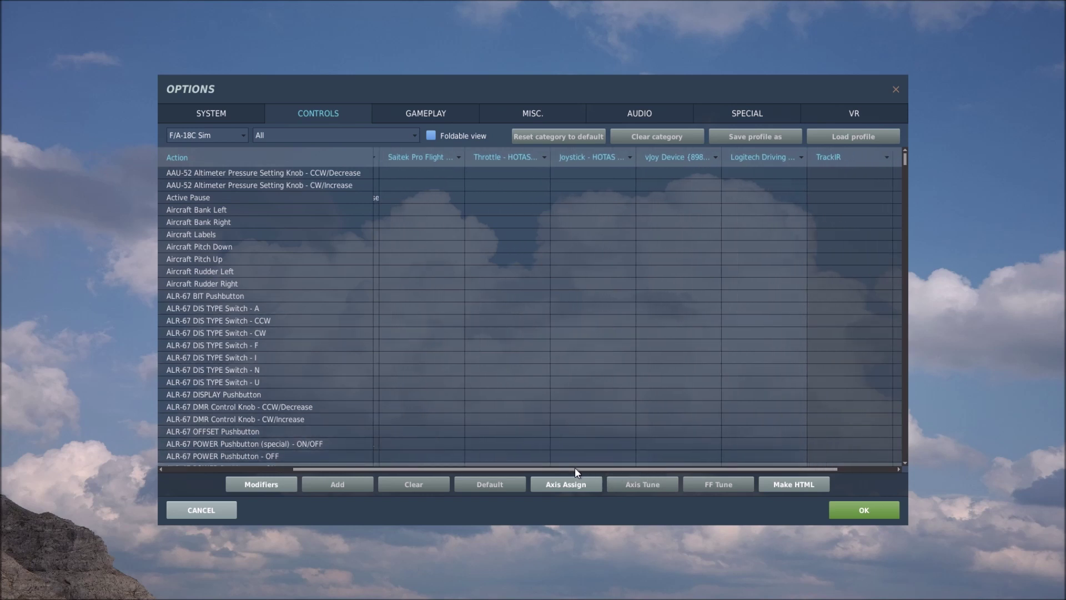
# Filter the control bindings to Axis Commands and locate the Throttle Designator Controller axes
pyautogui.click(415, 136)
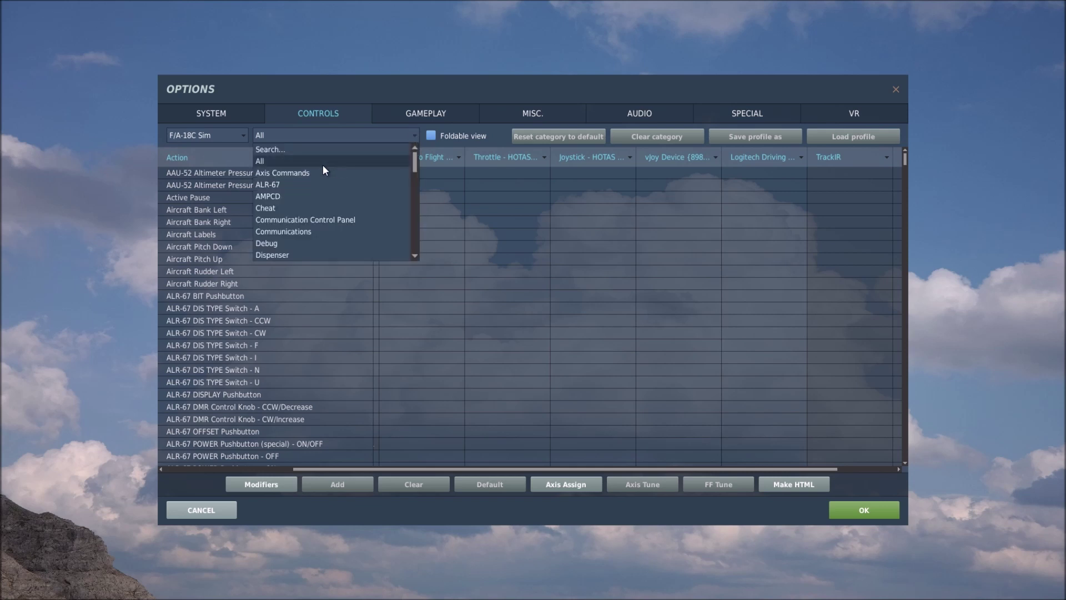
pyautogui.click(300, 173)
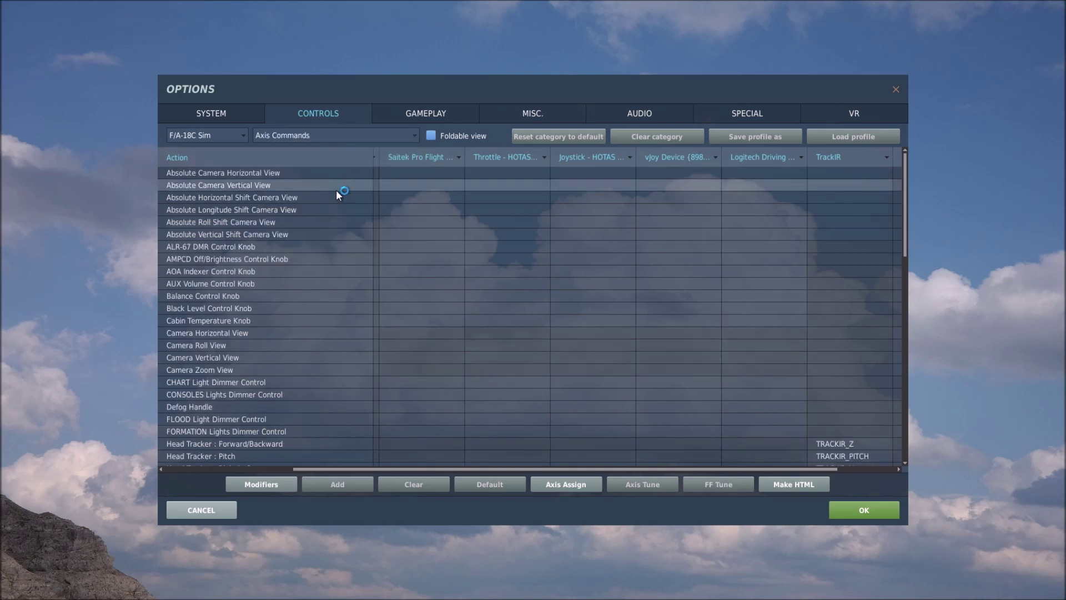
pyautogui.scroll(-6, 276, 309)
pyautogui.scroll(-10, 320, 300)
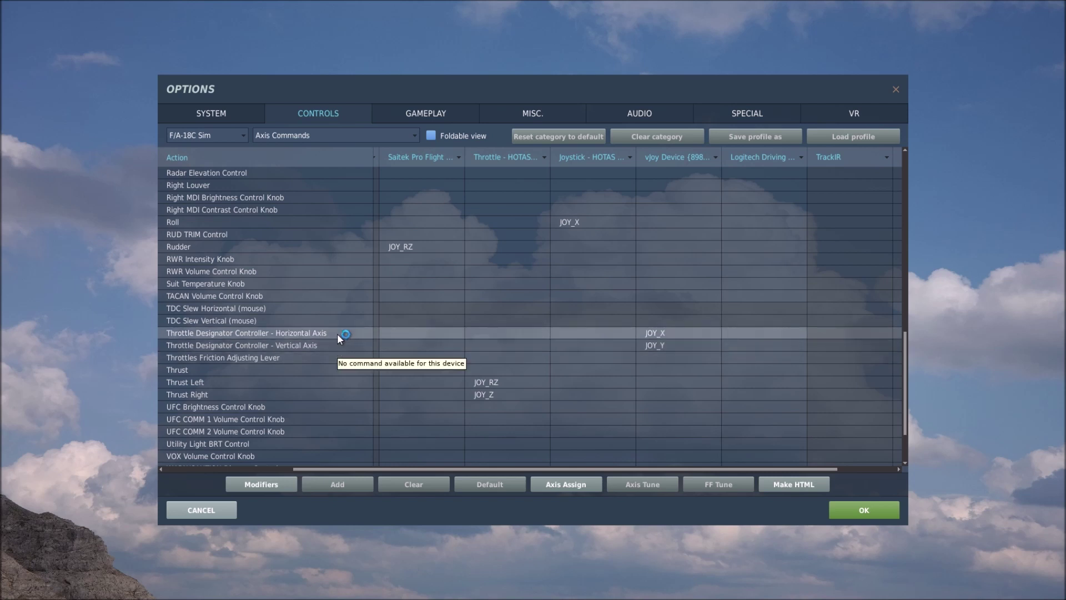
# Clear the vJoy Device binding of the Throttle Designator Controller - Horizontal Axis
pyautogui.click(504, 333)
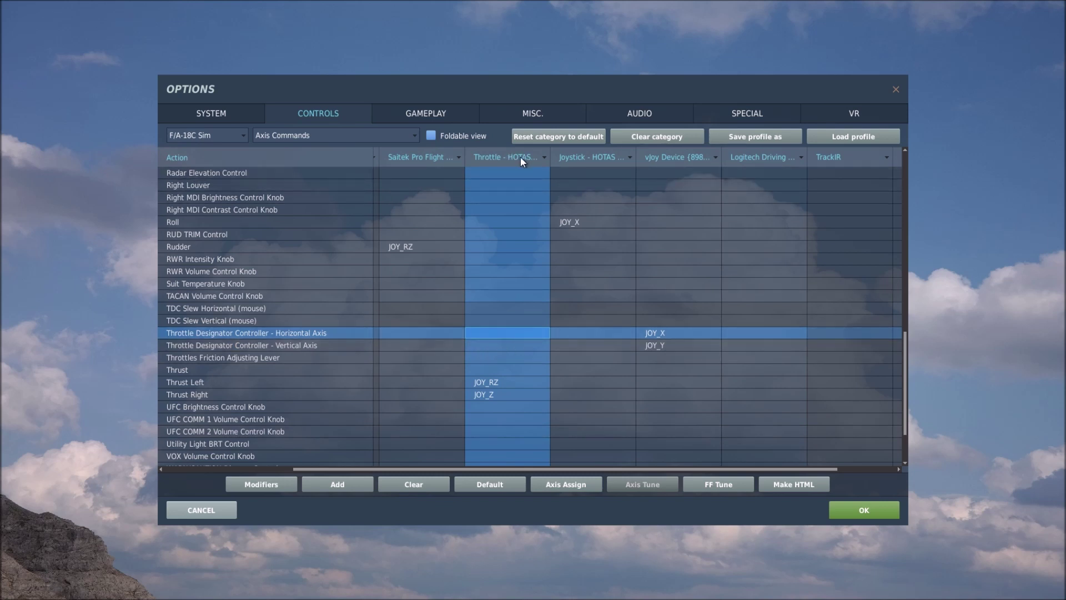
pyautogui.click(678, 333)
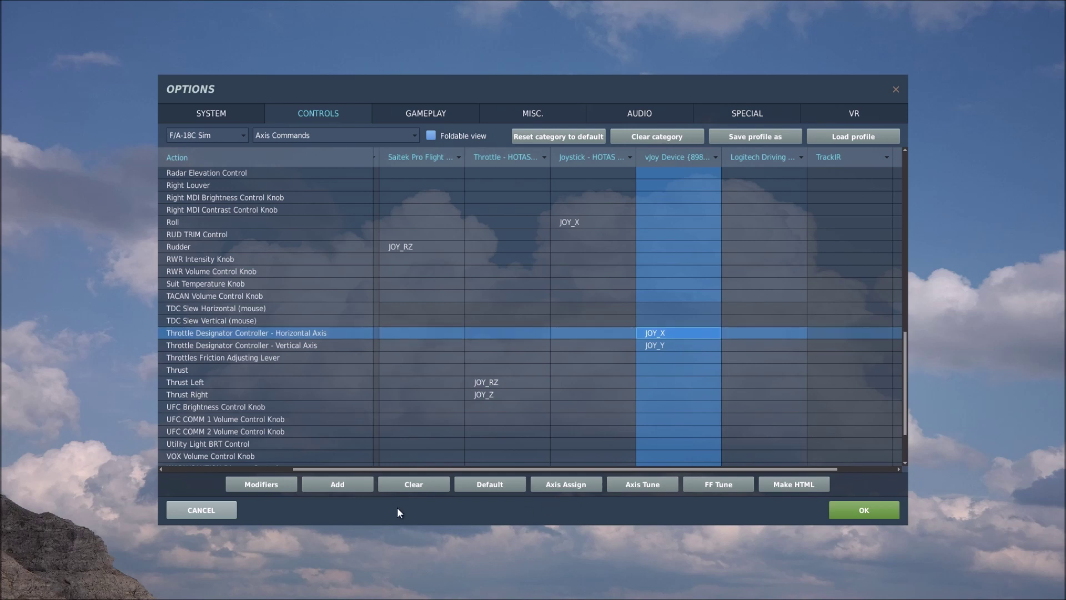
pyautogui.click(421, 486)
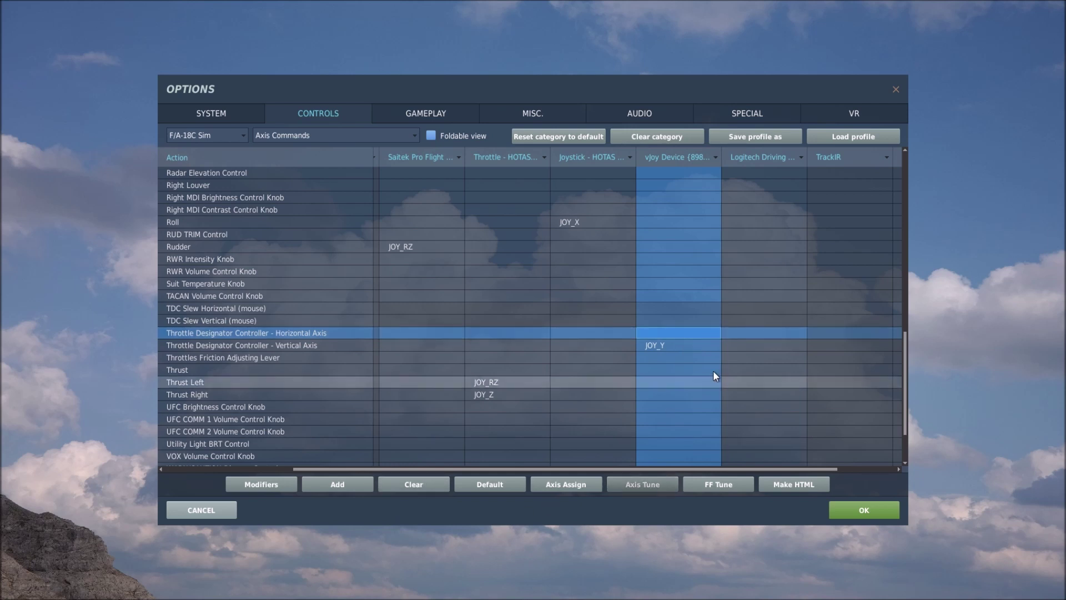
# Bind JOY_X of the vJoy Device to the Throttle Designator Controller - Horizontal Axis
pyautogui.doubleClick(681, 333)
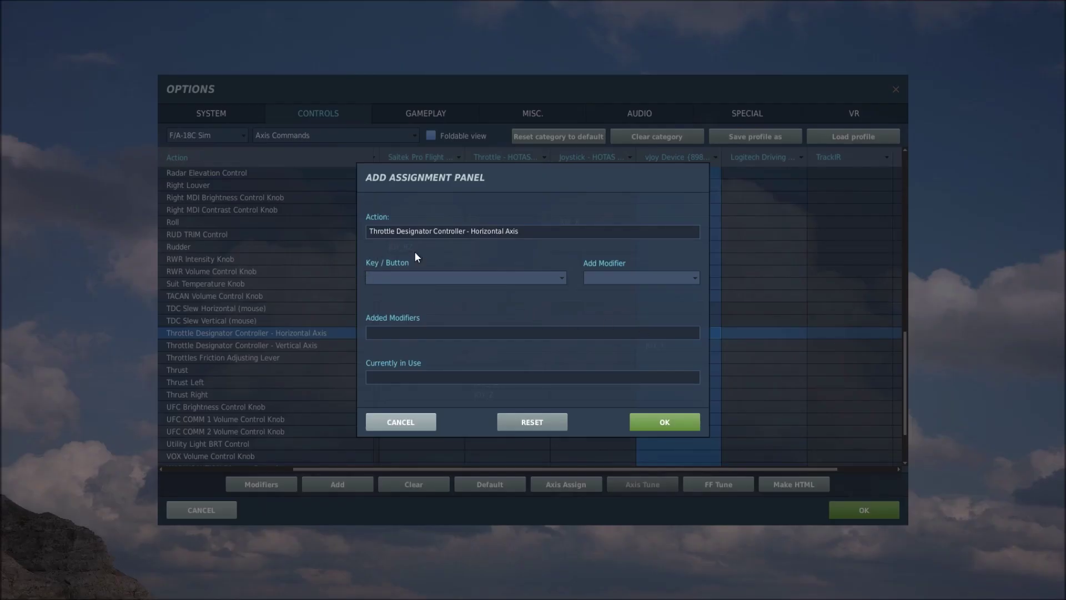
pyautogui.click(560, 277)
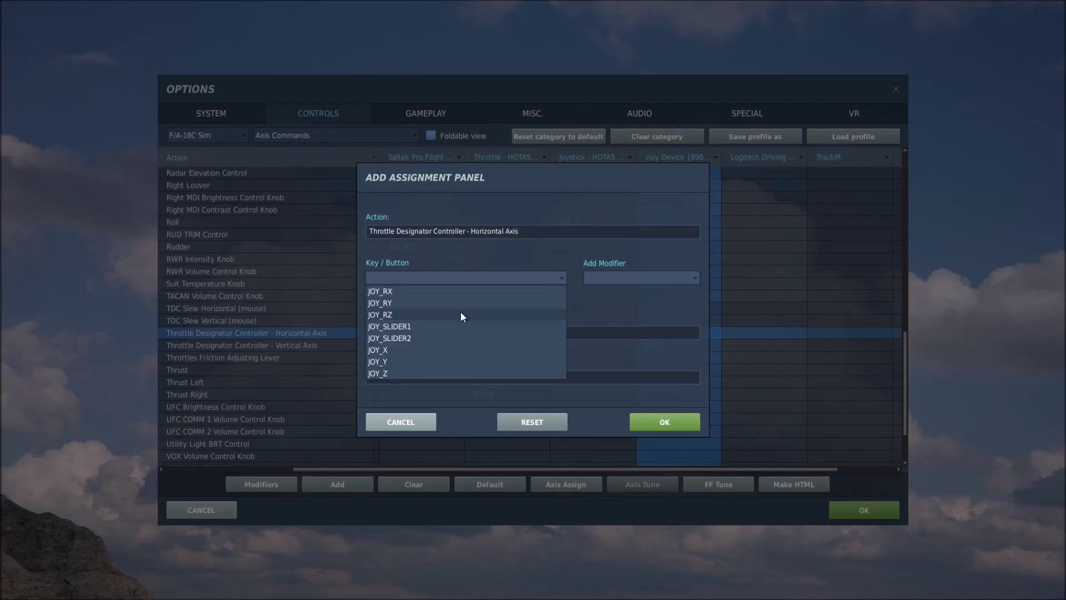
pyautogui.click(395, 351)
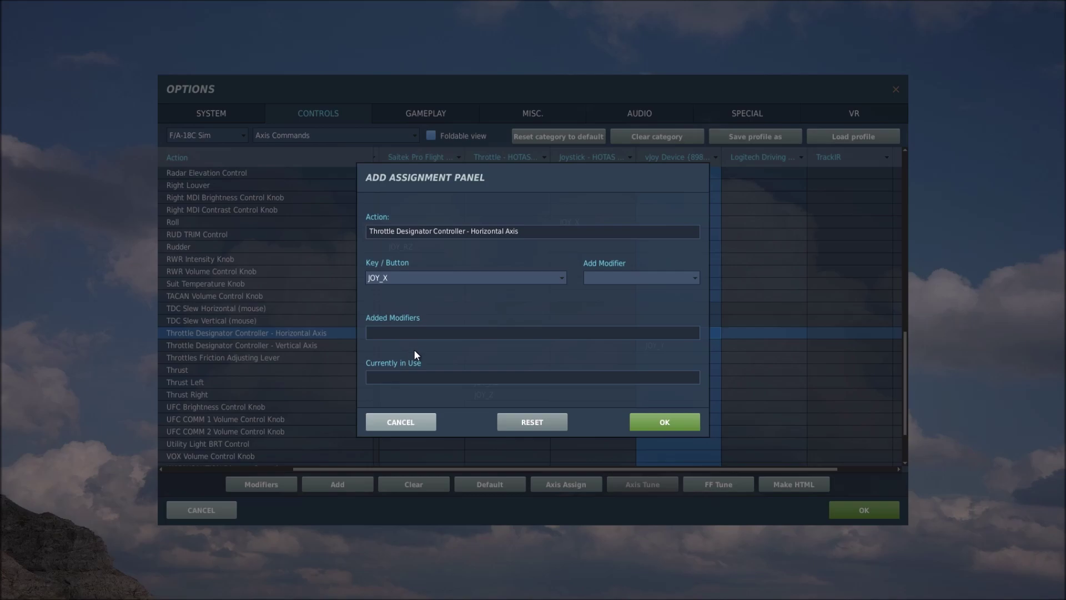
pyautogui.click(644, 421)
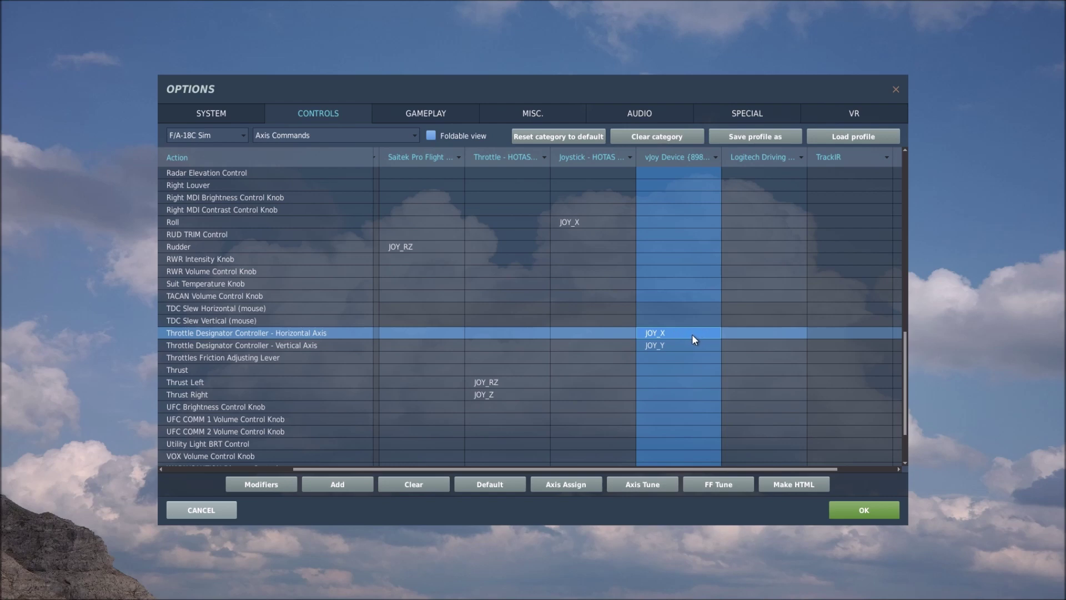
# Set the deadzone of the Throttle Designator Controller - Horizontal Axis to 4 in its axis tuning
pyautogui.click(642, 484)
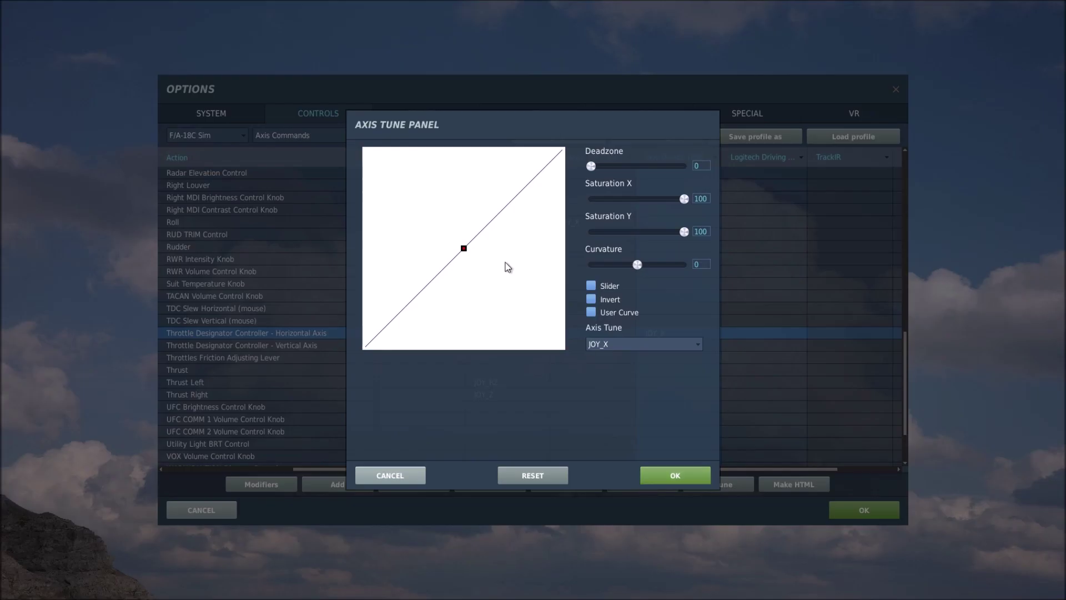
pyautogui.moveTo(592, 165); pyautogui.dragTo(594, 165)
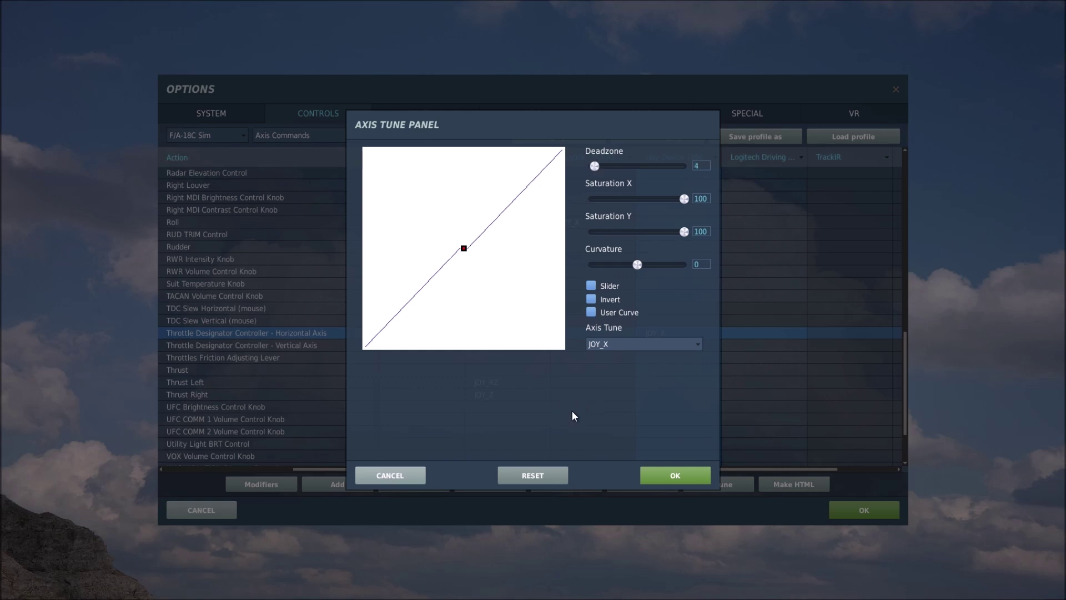
pyautogui.click(656, 474)
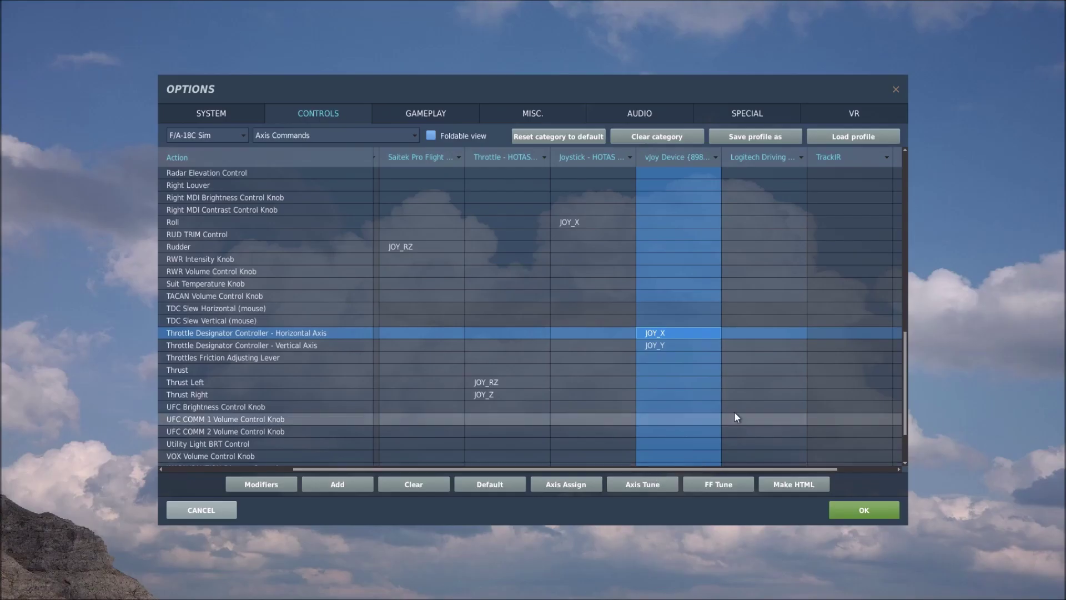
# Review the axis tuning of the Throttle Designator Controller - Vertical Axis and save the control options
pyautogui.click(676, 345)
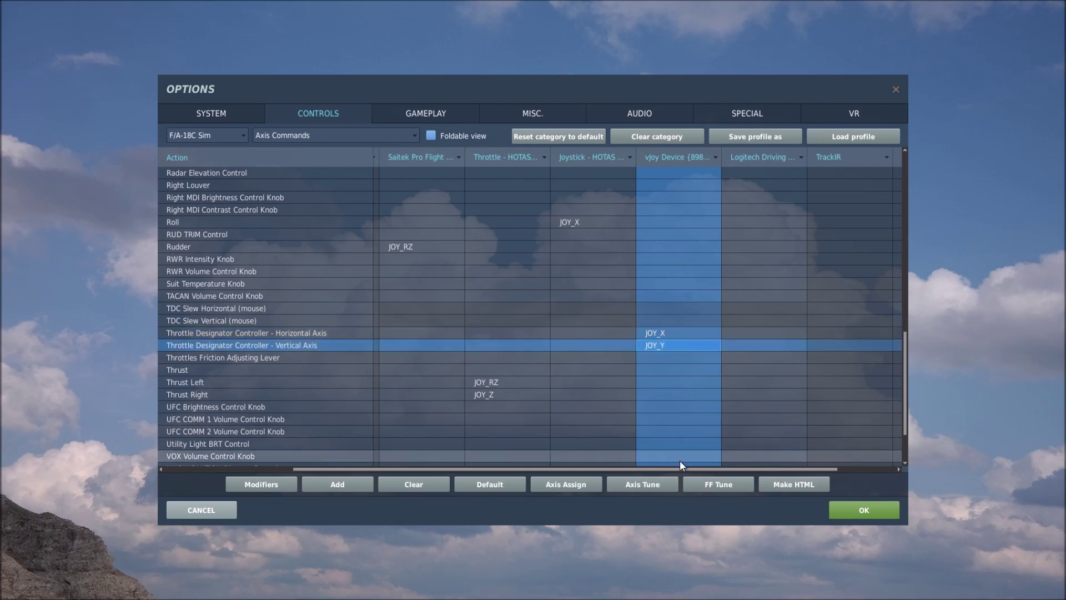
pyautogui.click(633, 486)
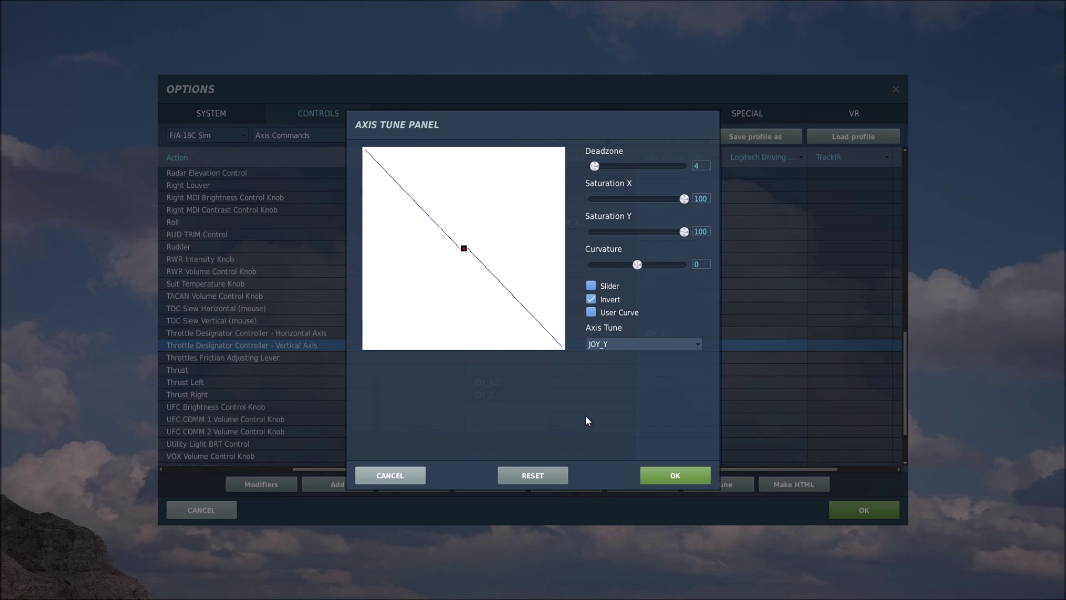
pyautogui.click(653, 476)
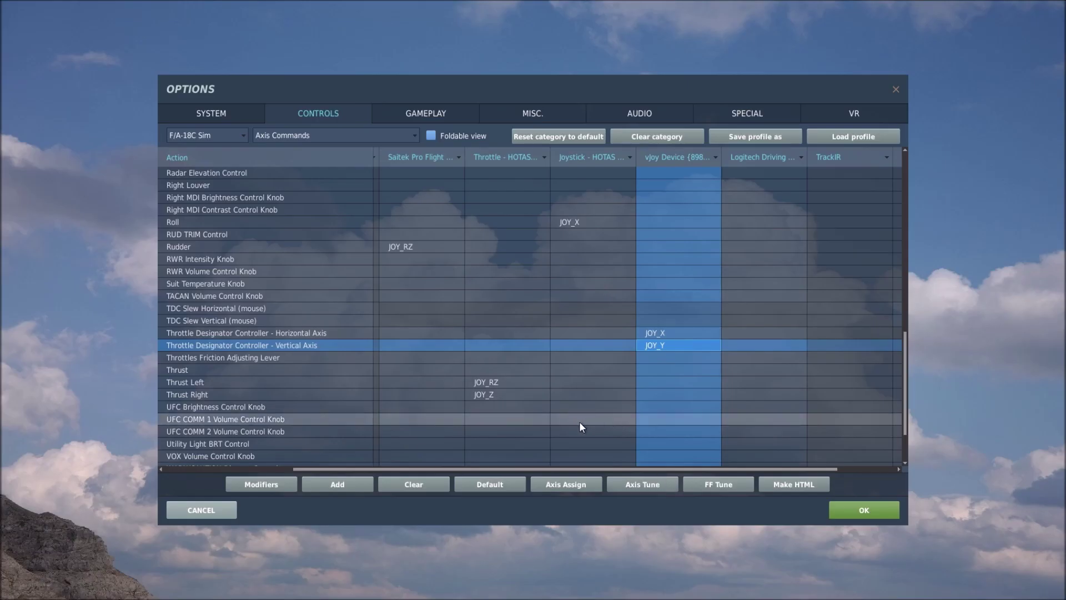
pyautogui.click(842, 511)
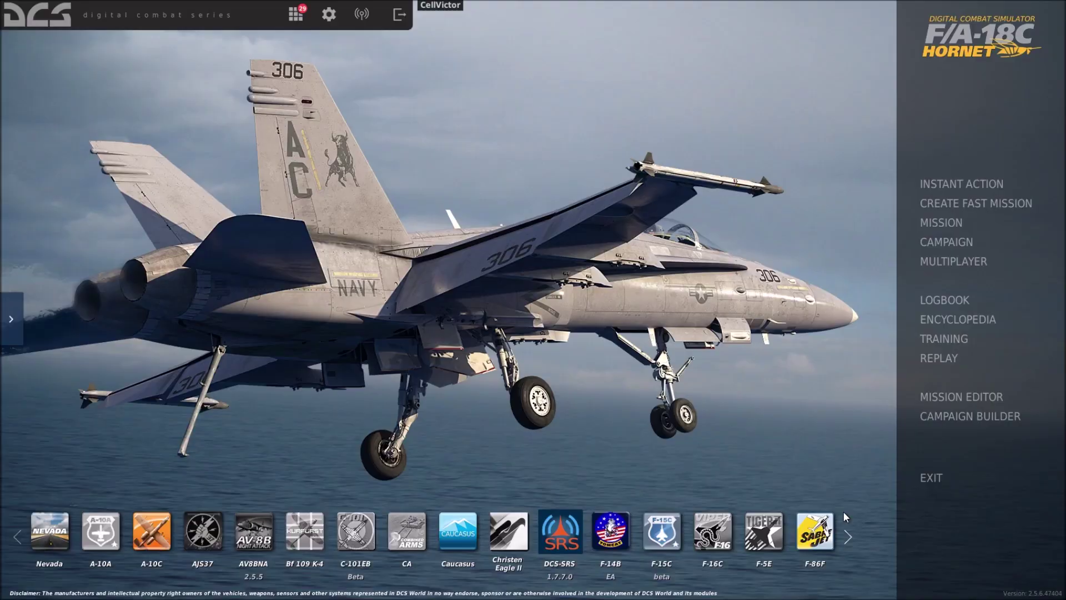
# Launch the F/A-18C Ready on the Ramp instant action mission on the Nevada map and start flying
pyautogui.click(945, 183)
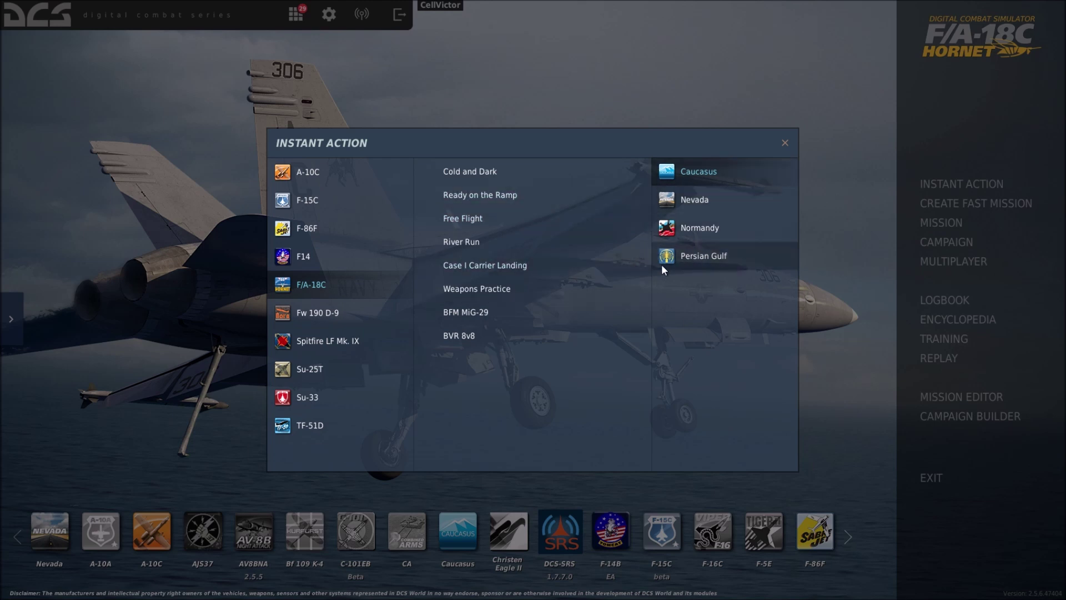
pyautogui.click(693, 200)
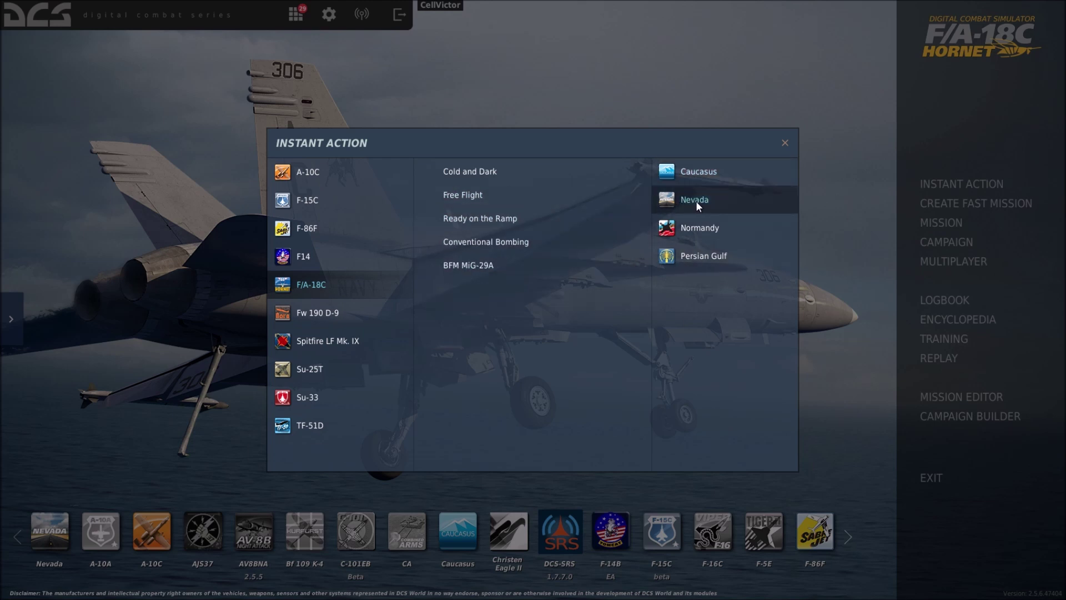
pyautogui.click(525, 184)
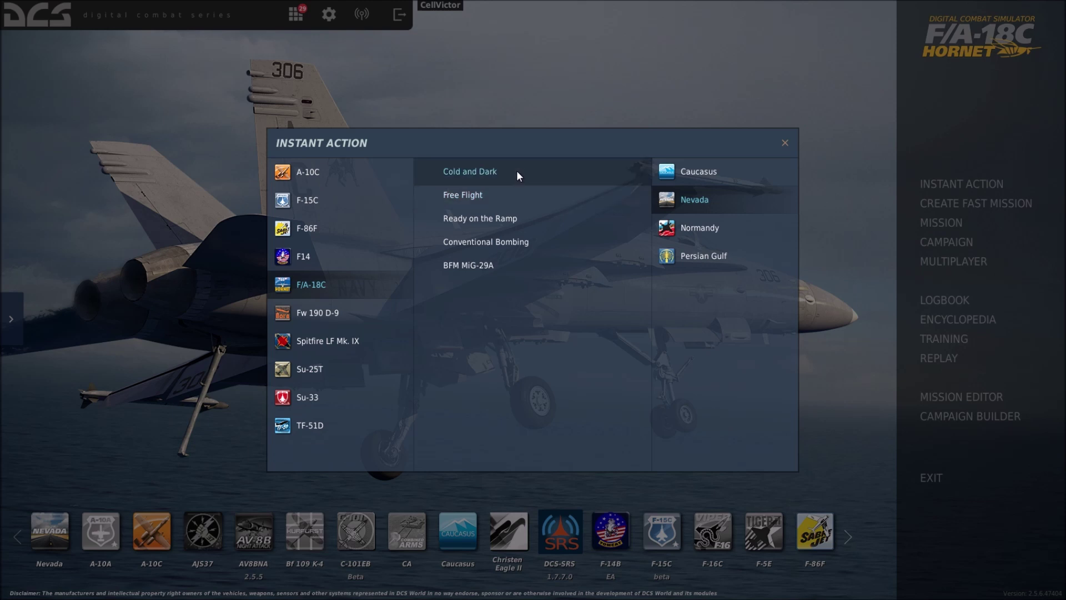
pyautogui.click(516, 215)
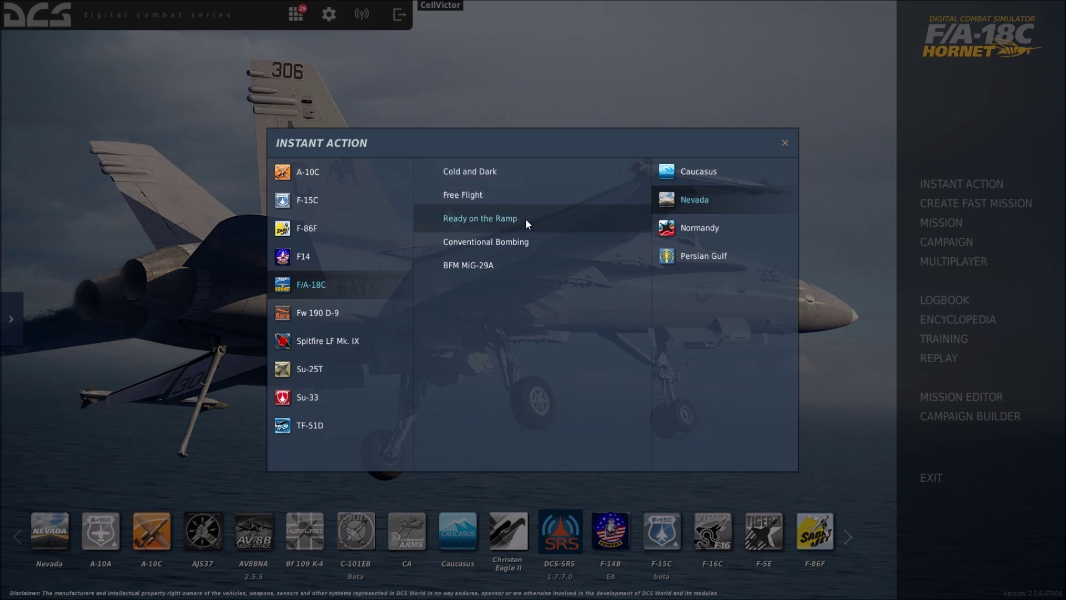
pyautogui.doubleClick(542, 221)
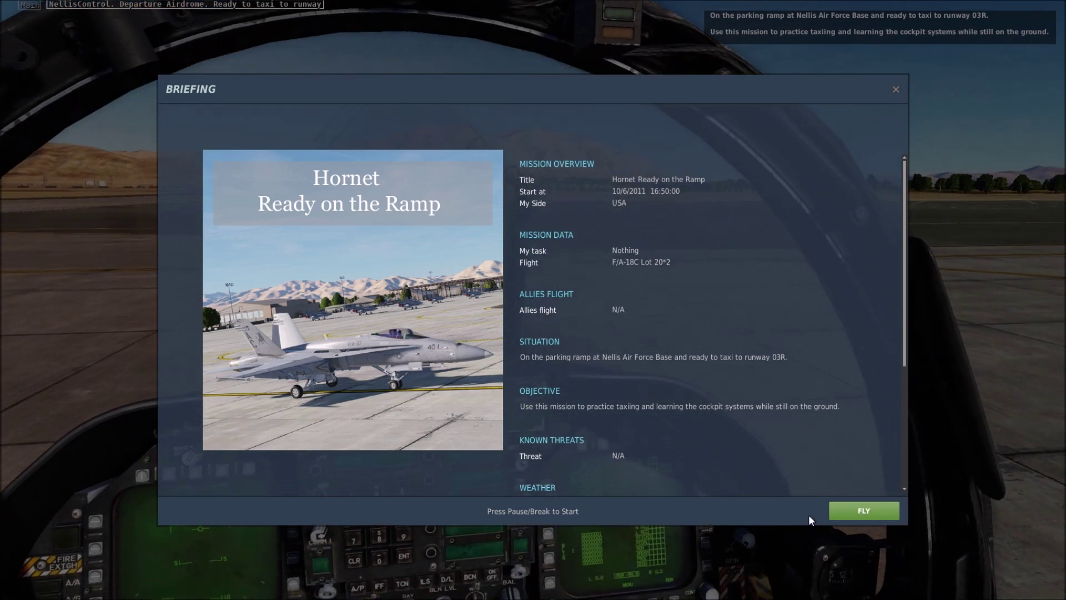
pyautogui.click(838, 509)
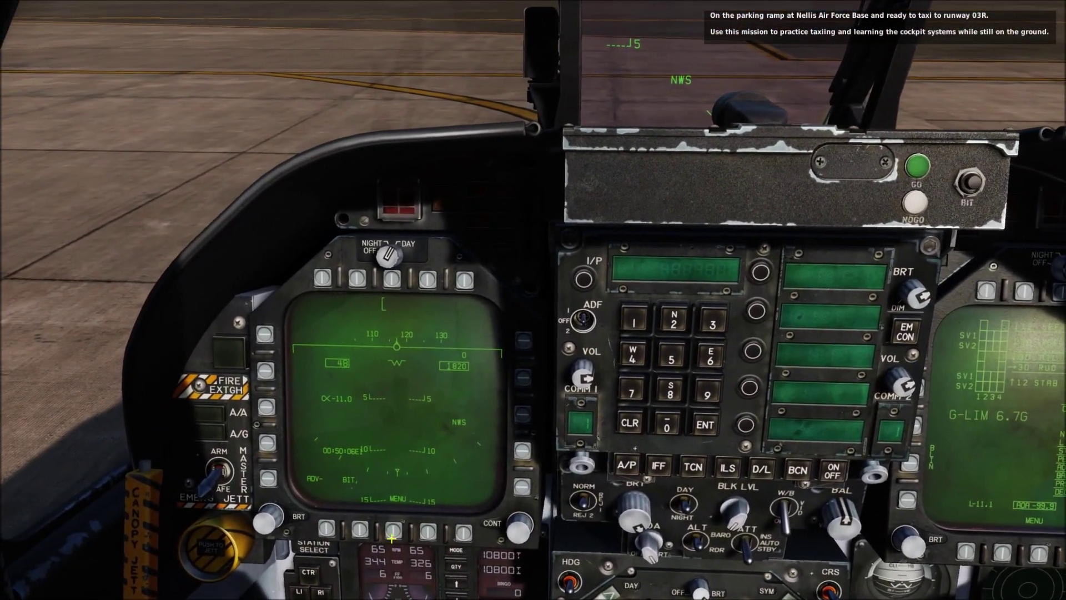
# Show the radar attack page on the left cockpit display and the SA page on the right one
pyautogui.click(392, 530)
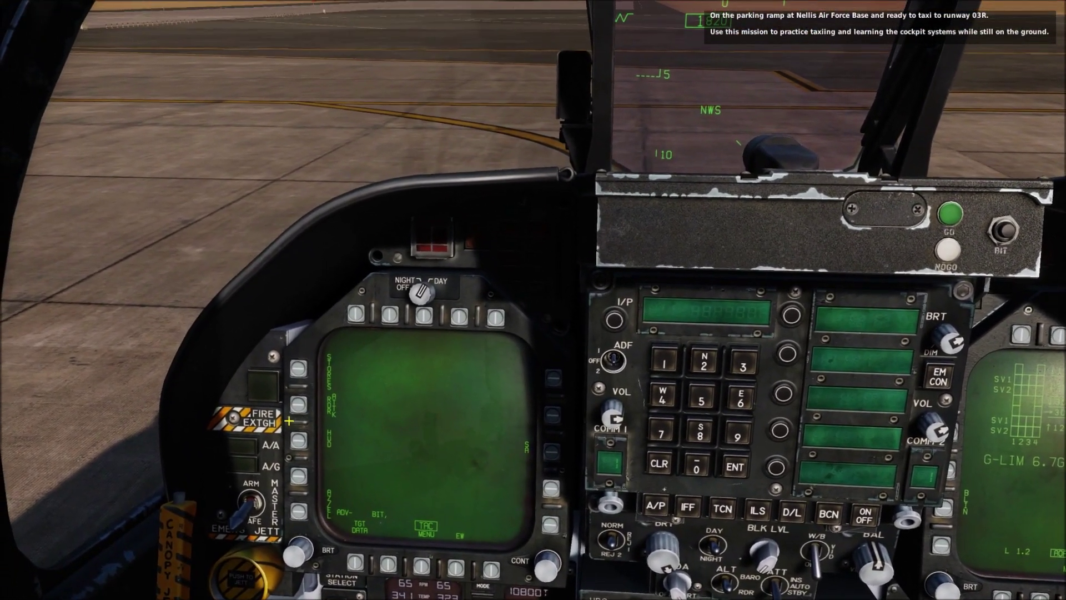
pyautogui.click(298, 404)
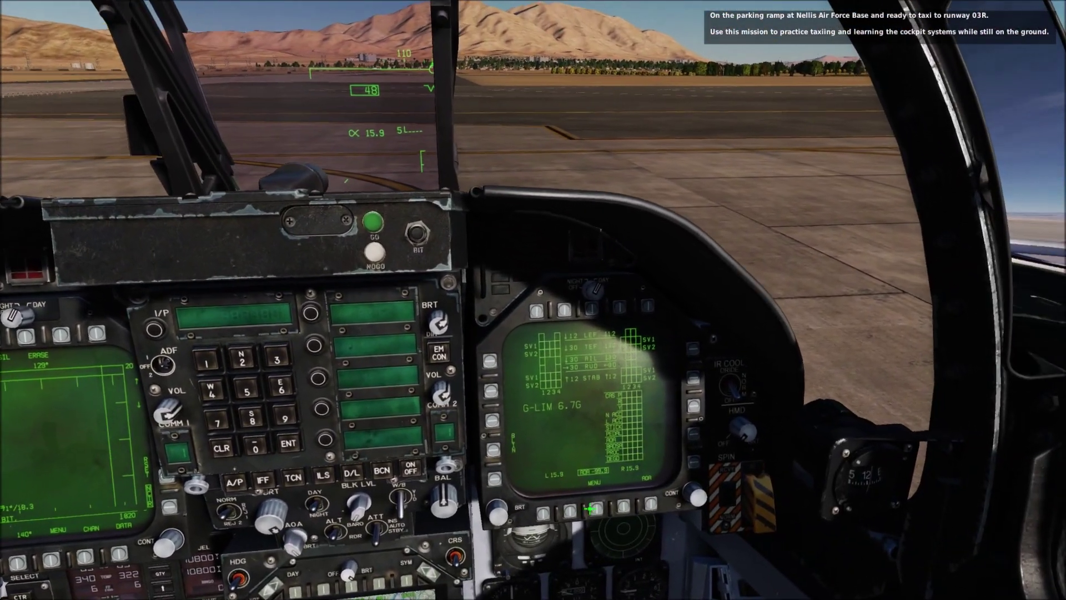
pyautogui.click(580, 508)
pyautogui.click(671, 408)
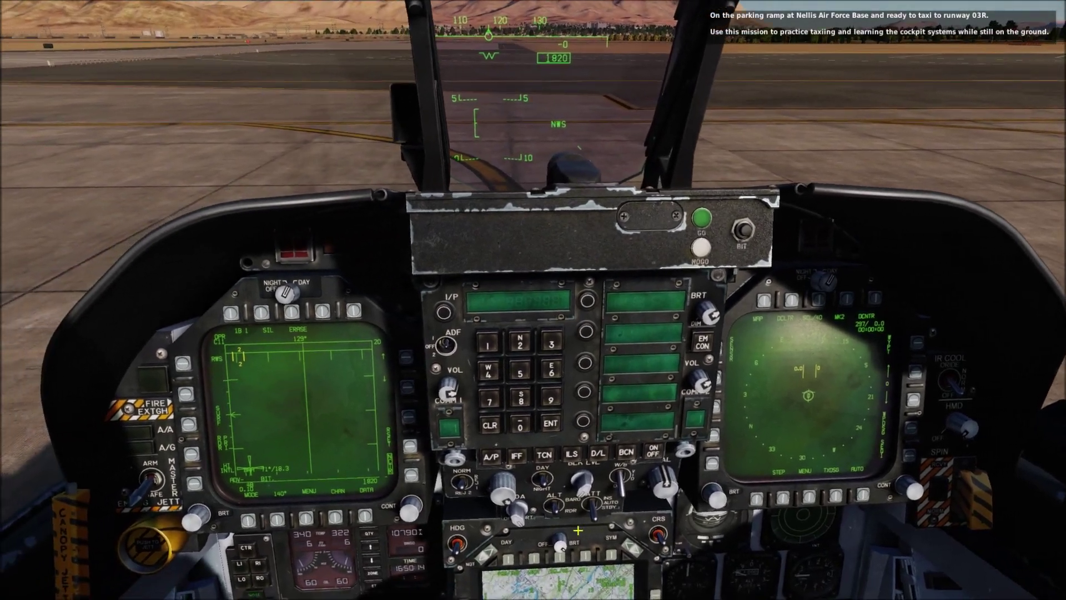